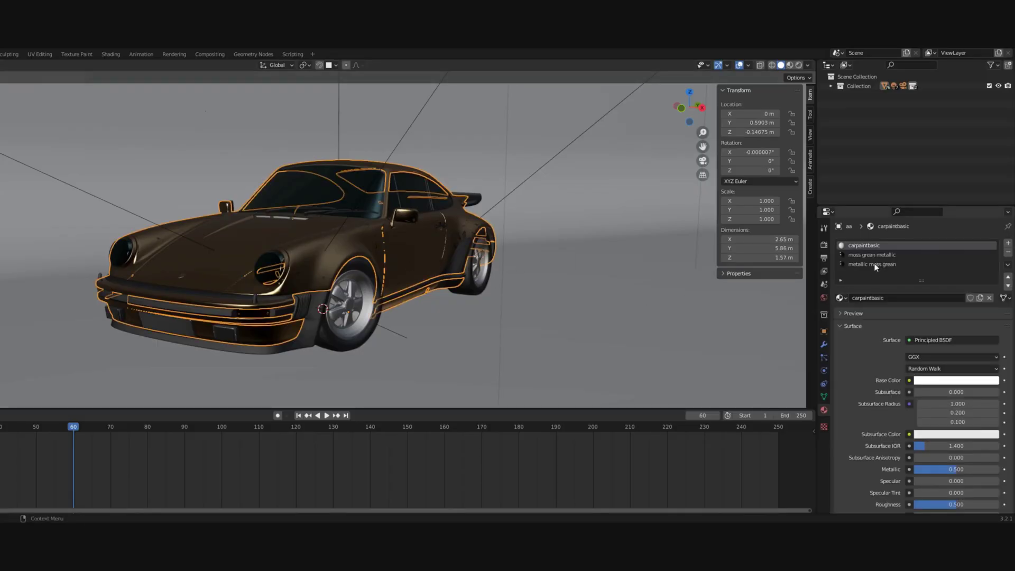
# - Set the carpaintbasic material's base color to black and examine the car in material preview and rendered shading
pyautogui.click(935, 381)
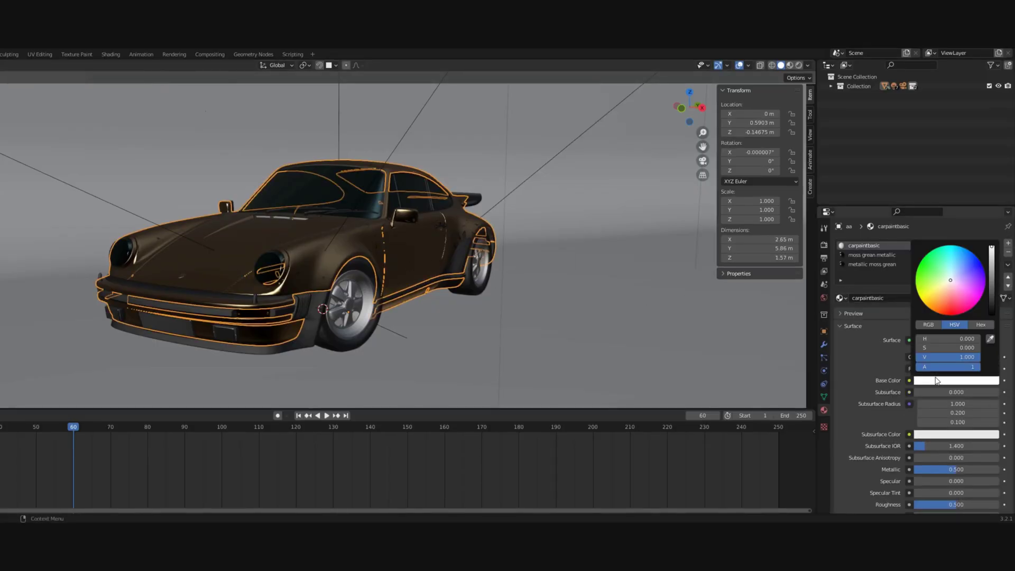
pyautogui.moveTo(992, 254); pyautogui.dragTo(992, 315)
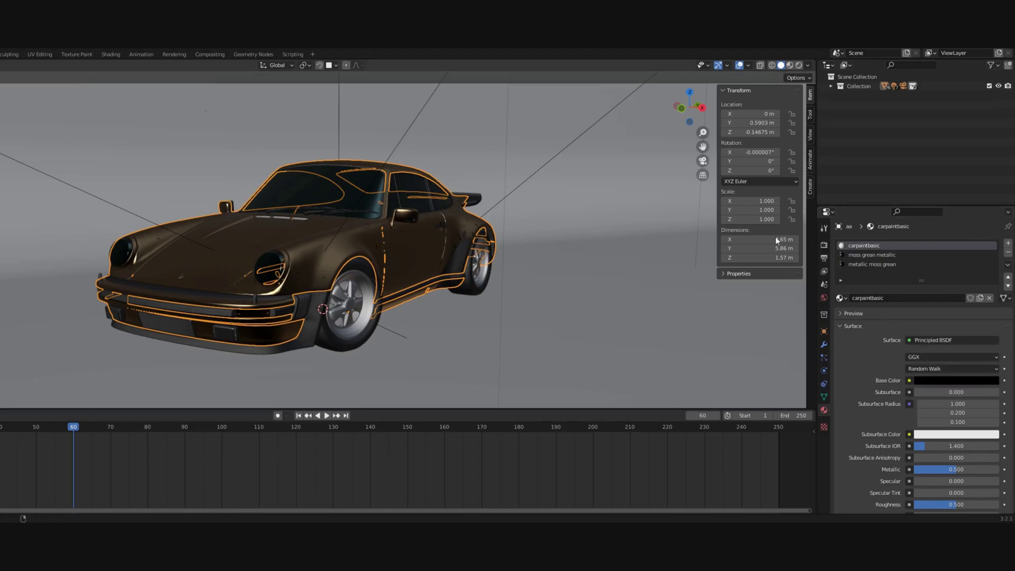
pyautogui.click(790, 65)
pyautogui.scroll(4, 338, 227)
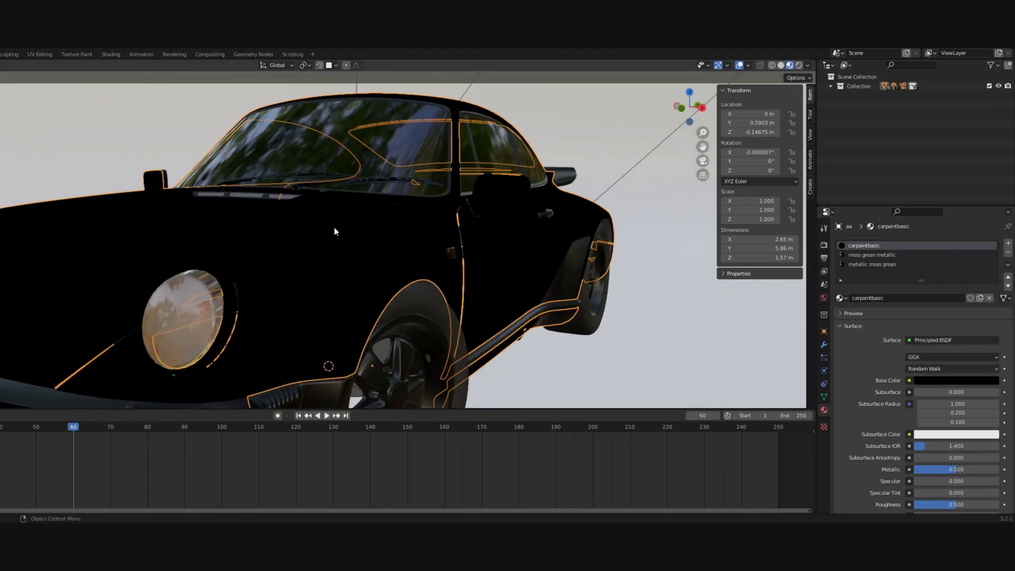
pyautogui.click(798, 65)
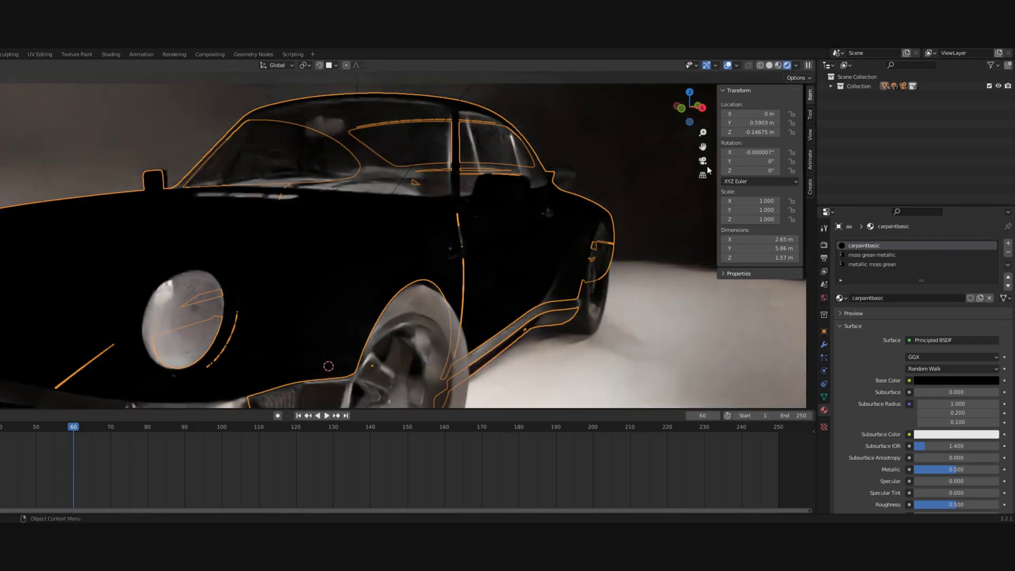
pyautogui.scroll(-4, 548, 263)
pyautogui.scroll(3, 560, 238)
pyautogui.click(583, 253)
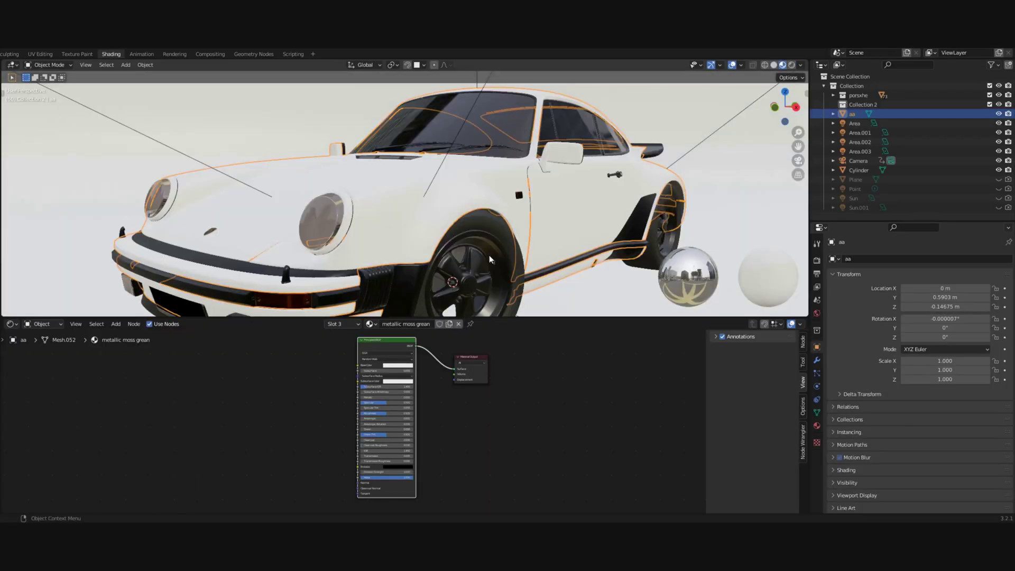
# - In the metallic moss green material's Principled BSDF, set Metallic to 1, Specular to 0.1 and Roughness to 0.3
pyautogui.scroll(3, 489, 255)
pyautogui.moveTo(431, 407); pyautogui.dragTo(431, 401, button='middle')
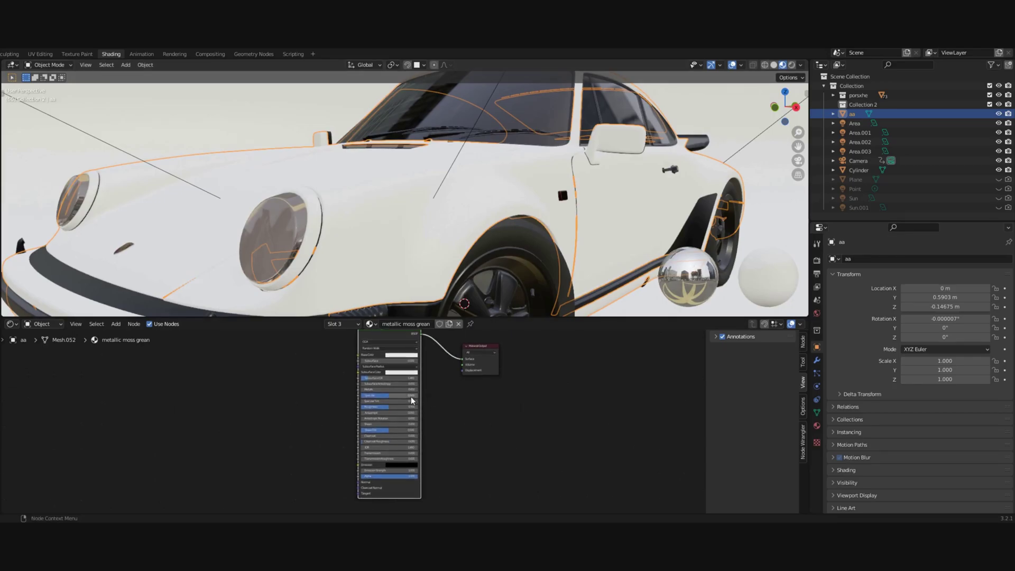
pyautogui.moveTo(371, 390); pyautogui.dragTo(418, 390)
pyautogui.click(385, 395)
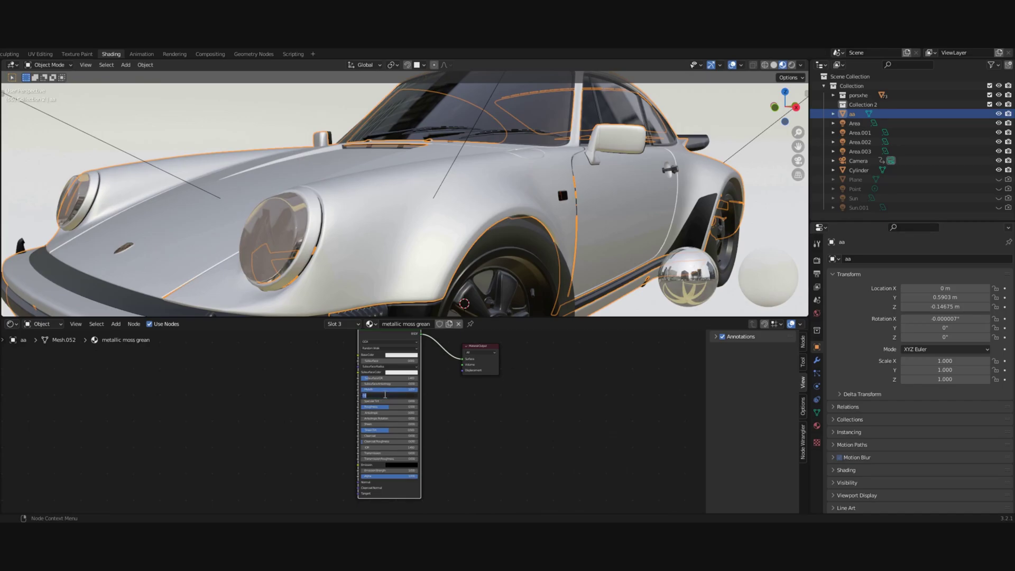
pyautogui.write('0.08')
pyautogui.press('Return')
pyautogui.click(381, 406)
pyautogui.write('.3')
pyautogui.press('Return')
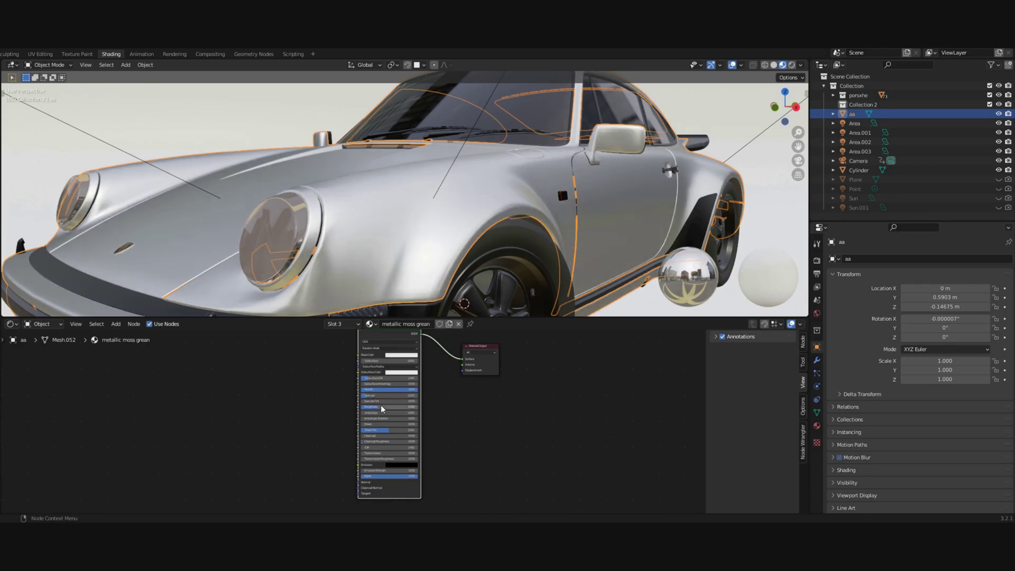
# - Set Clearcoat to 3 and Clearcoat Roughness to 0.01 on the Principled BSDF, and inspect the front fender's paint
pyautogui.moveTo(387, 418); pyautogui.dragTo(384, 407, button='middle')
pyautogui.click(382, 424)
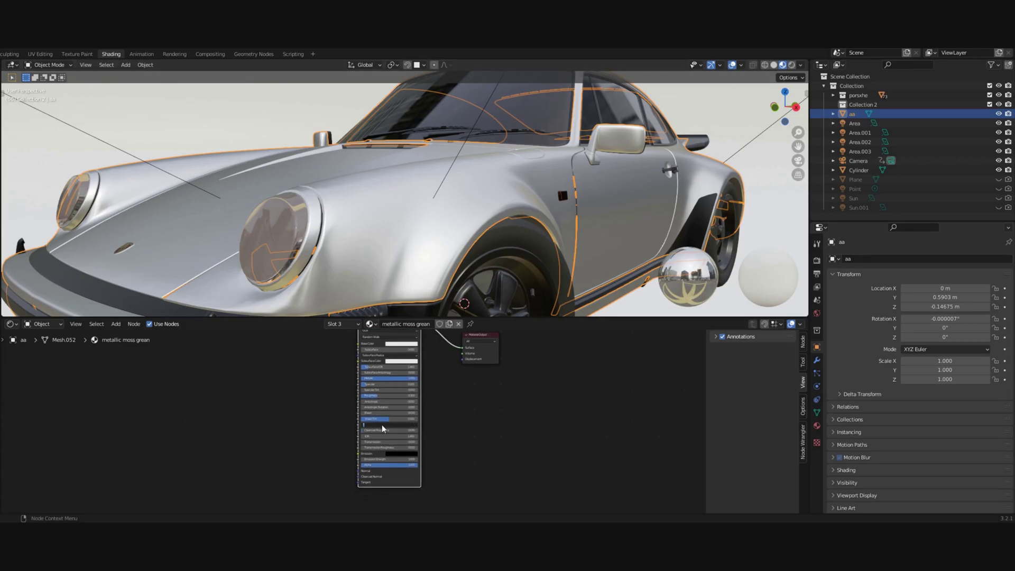
pyautogui.write('3')
pyautogui.press('Return')
pyautogui.scroll(4, 386, 423)
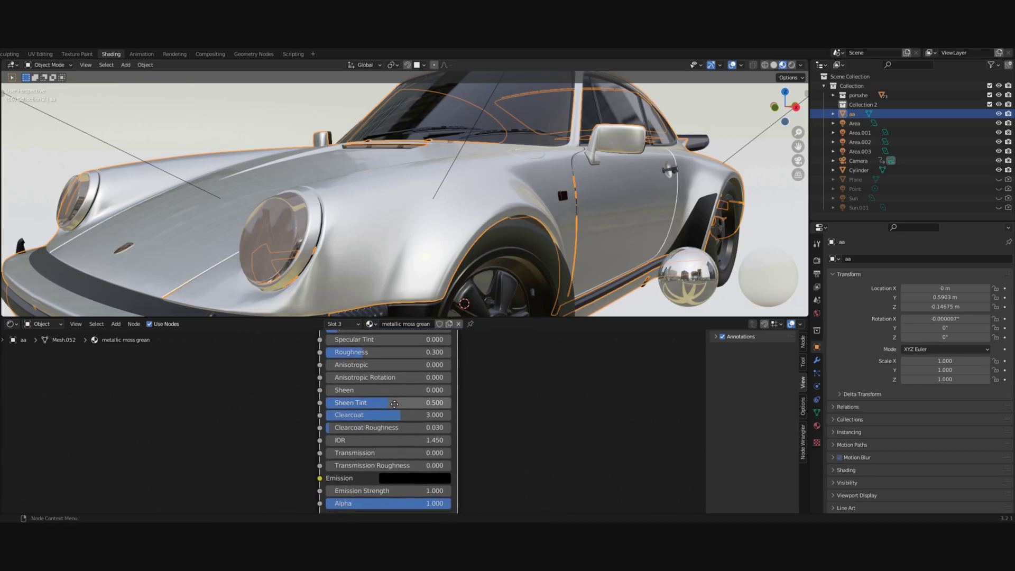
pyautogui.click(389, 419)
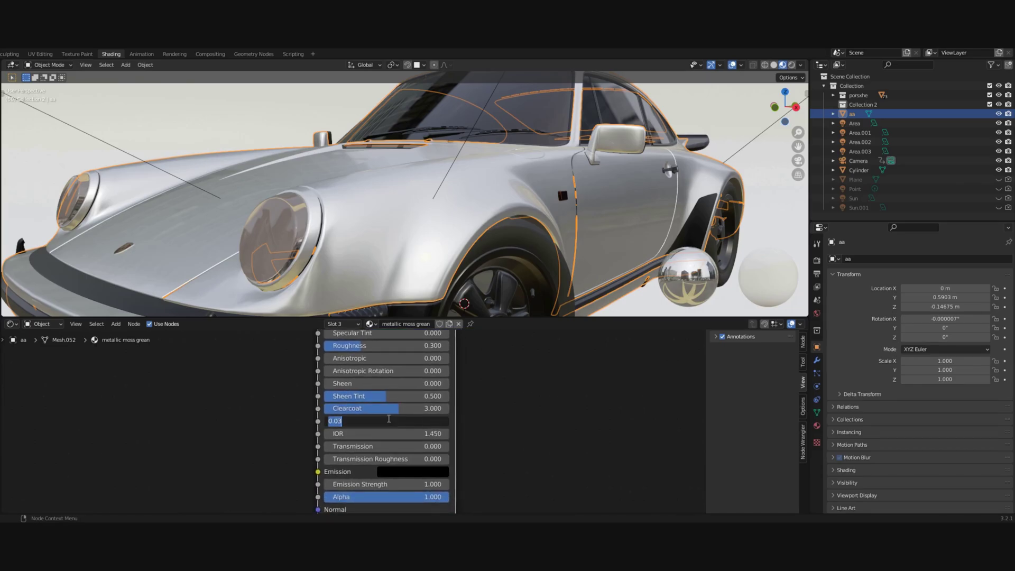
pyautogui.write('0.01')
pyautogui.press('Return')
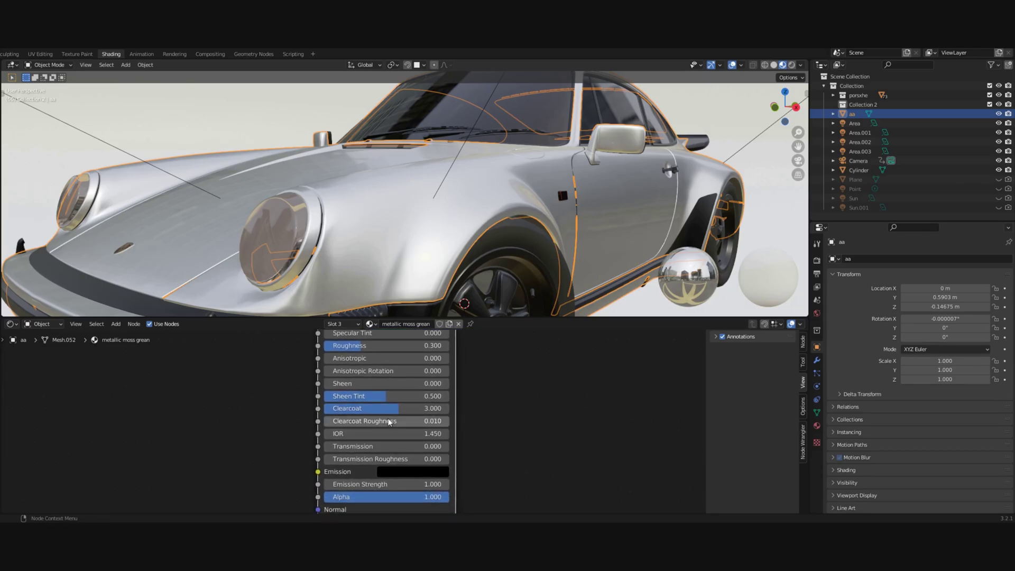
pyautogui.scroll(-5, 391, 418)
pyautogui.scroll(4, 407, 268)
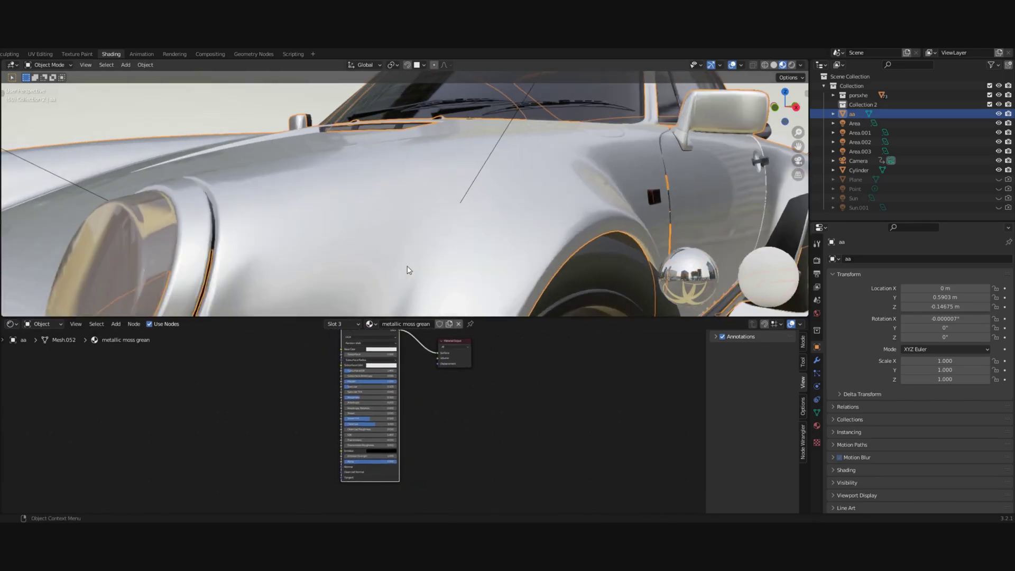
pyautogui.moveTo(409, 256); pyautogui.dragTo(420, 259, button='middle')
pyautogui.scroll(-3, 421, 259)
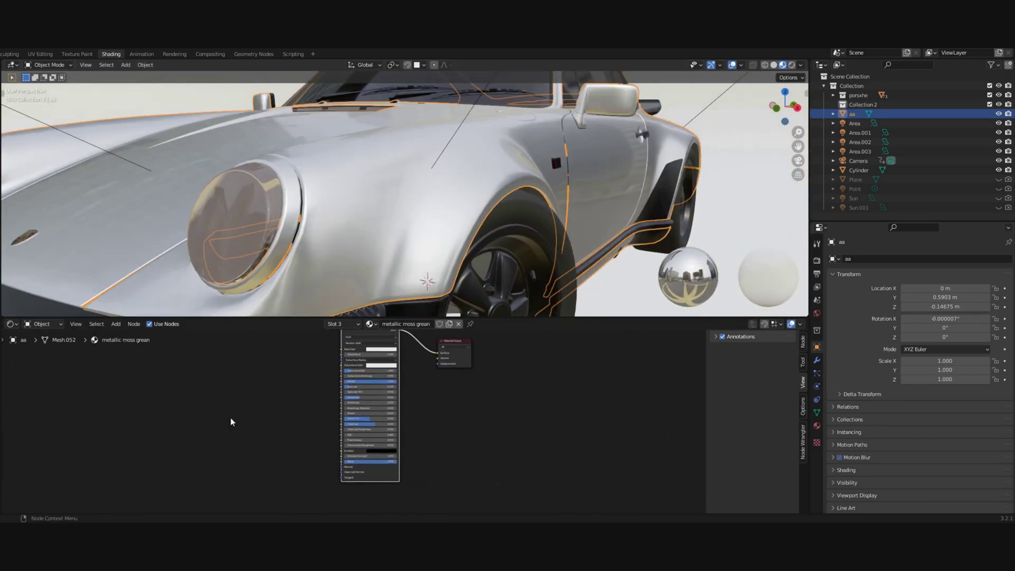
# - Add a Voronoi Texture node beside the Principled BSDF
pyautogui.hotkey('shift', 'a')
pyautogui.click(231, 418)
pyautogui.write('vor')
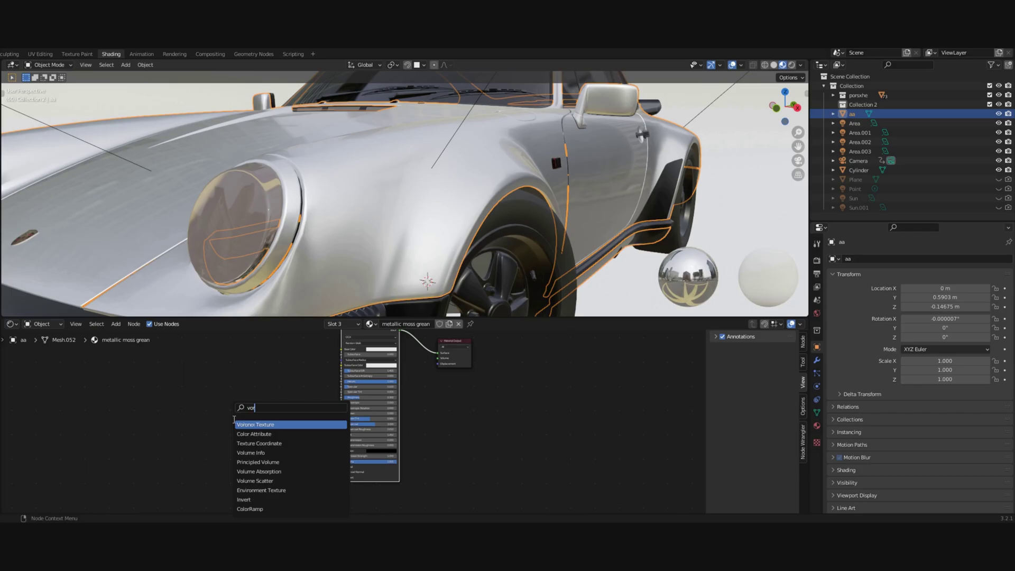
pyautogui.write('onoi')
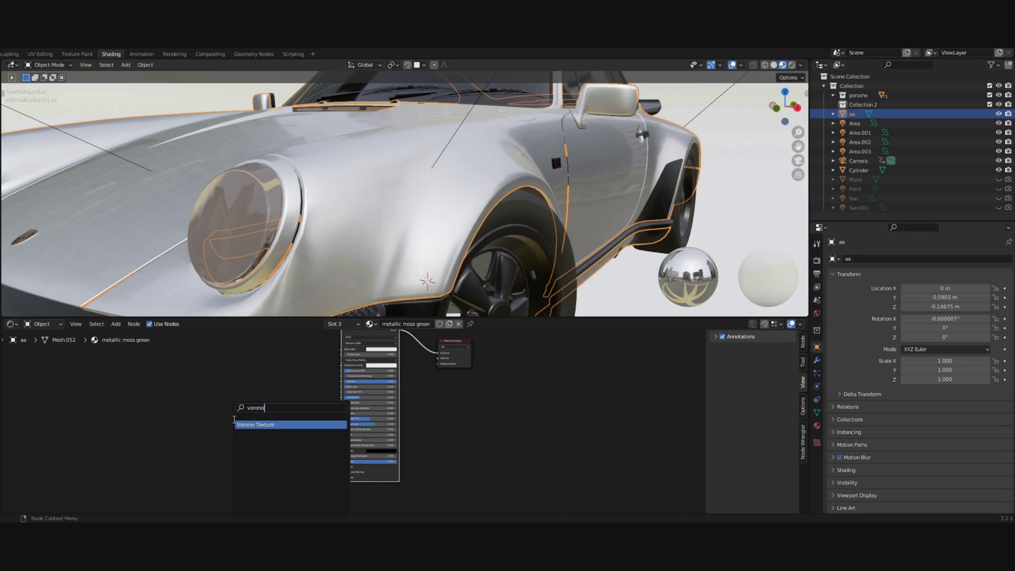
pyautogui.click(254, 424)
pyautogui.click(239, 427)
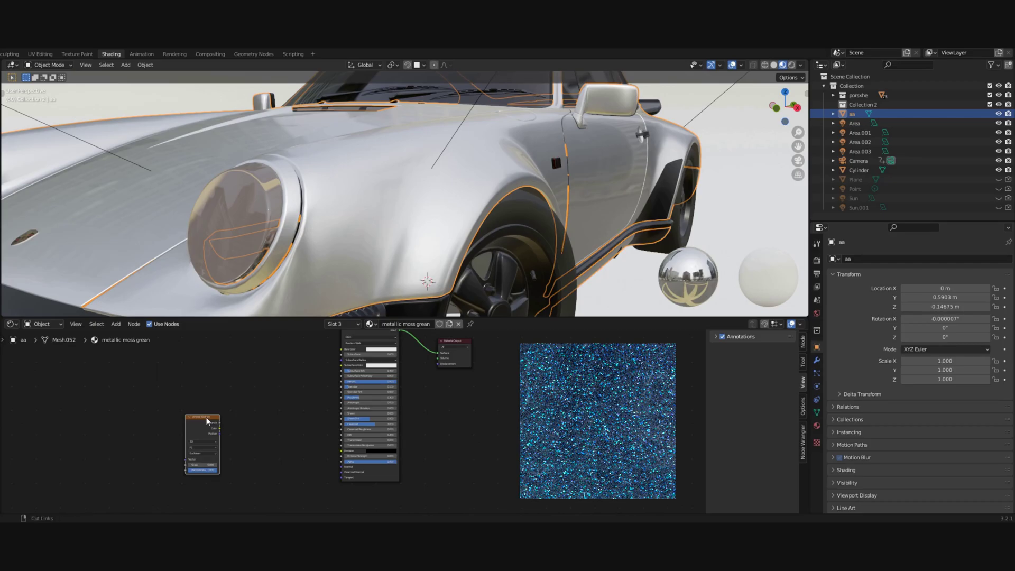
# - Add Texture Coordinate and Mapping nodes in front of the Voronoi Texture, and drive the mapping with Object coordinates
pyautogui.hotkey('ctrl', 't')
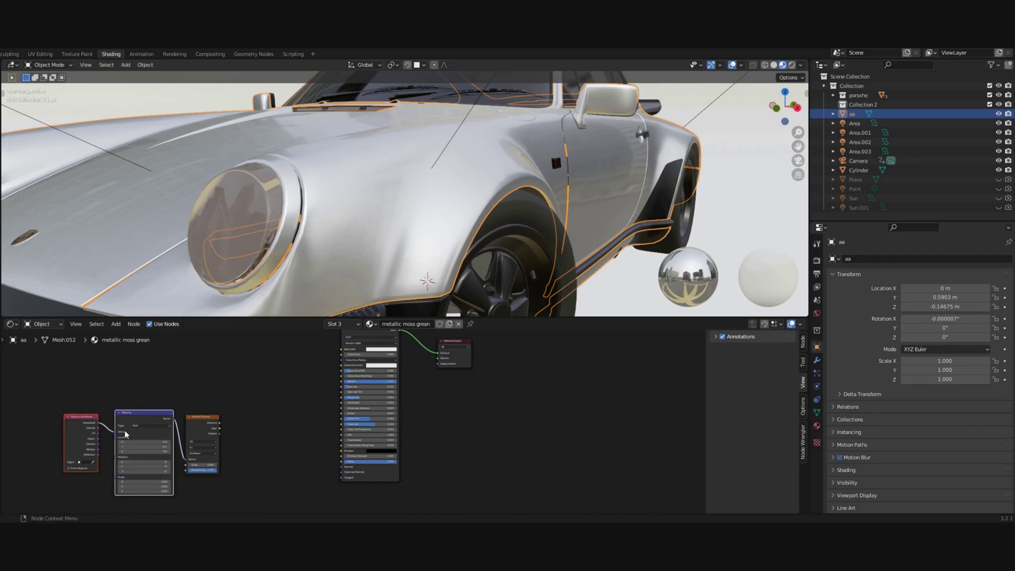
pyautogui.press('g')
pyautogui.click(110, 385)
pyautogui.scroll(-7, 218, 424)
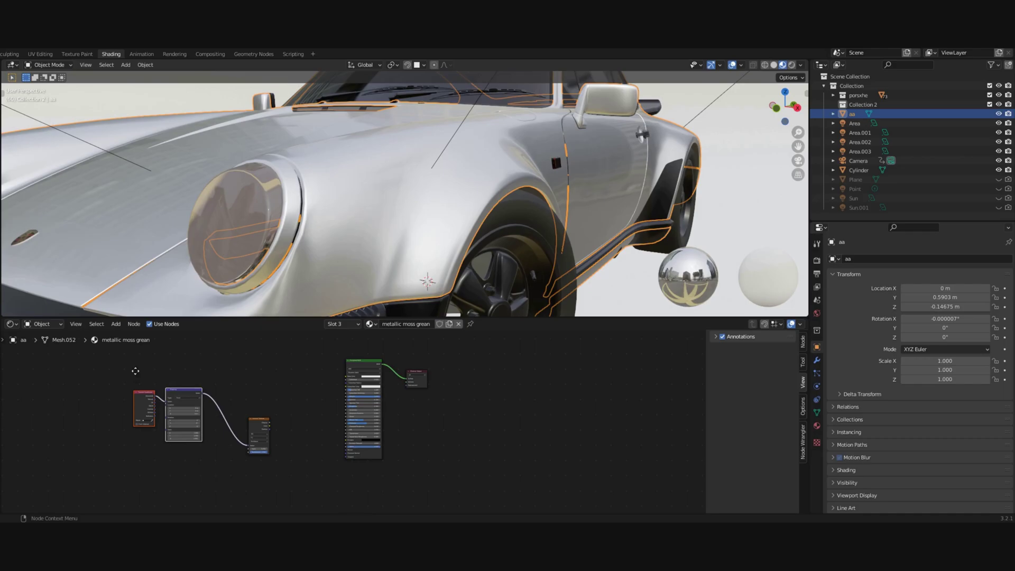
pyautogui.scroll(2, 66, 412)
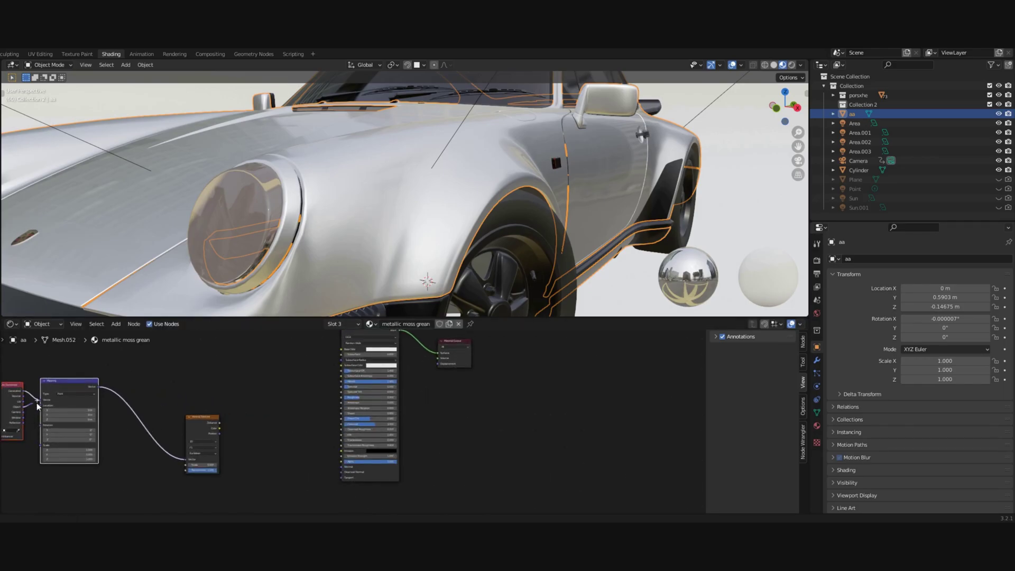
pyautogui.scroll(2, 168, 445)
pyautogui.moveTo(105, 429); pyautogui.dragTo(144, 414, button='middle')
# - Set the Voronoi Texture's scale to 20000 and reposition the node nearer to the Mapping node
pyautogui.moveTo(183, 404); pyautogui.dragTo(171, 396)
pyautogui.click(170, 459)
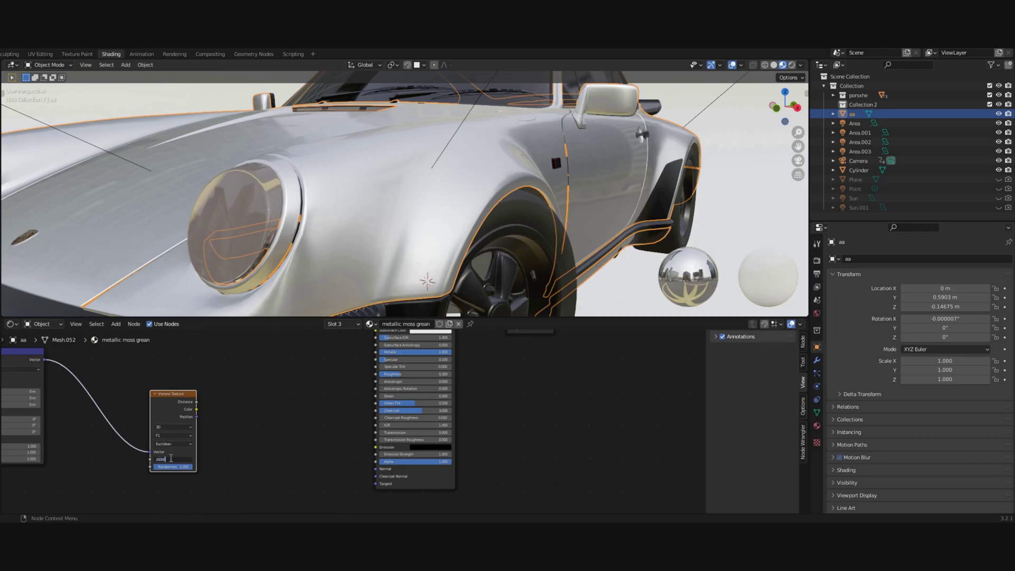
pyautogui.write('20000')
pyautogui.press('Return')
pyautogui.moveTo(174, 417); pyautogui.dragTo(161, 405)
# - Try feeding the Voronoi Color output directly into the Principled BSDF's Normal input and inspect the paint around the headlight
pyautogui.moveTo(183, 396); pyautogui.dragTo(376, 469)
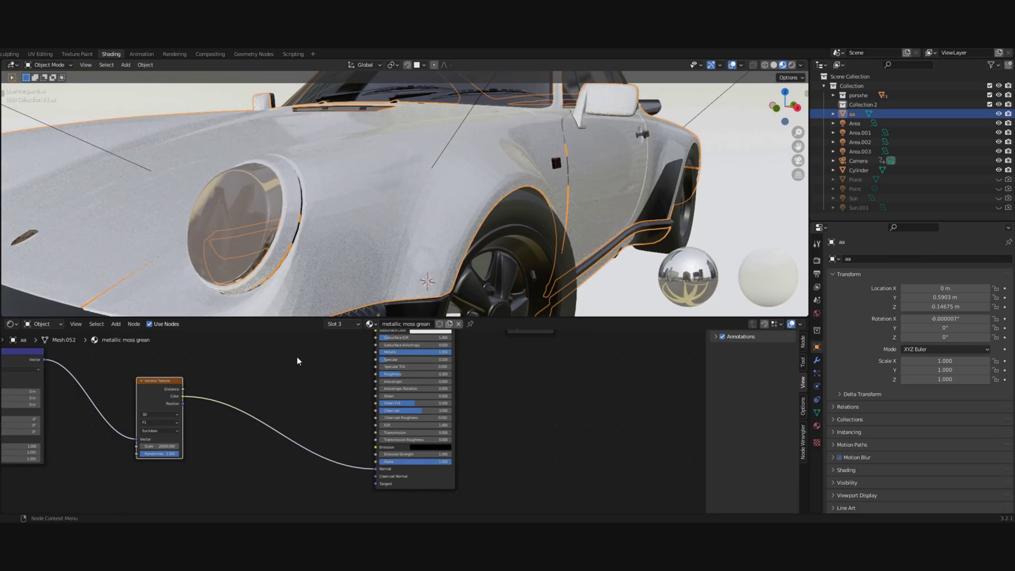
pyautogui.scroll(3, 342, 243)
pyautogui.moveTo(343, 247); pyautogui.dragTo(395, 231, button='middle')
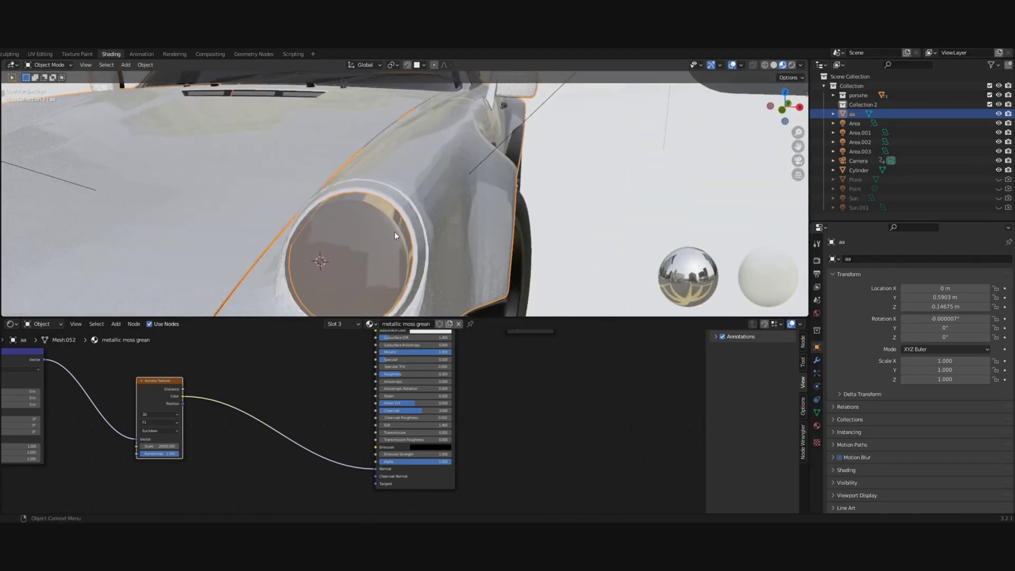
pyautogui.moveTo(452, 214); pyautogui.dragTo(405, 217, button='middle')
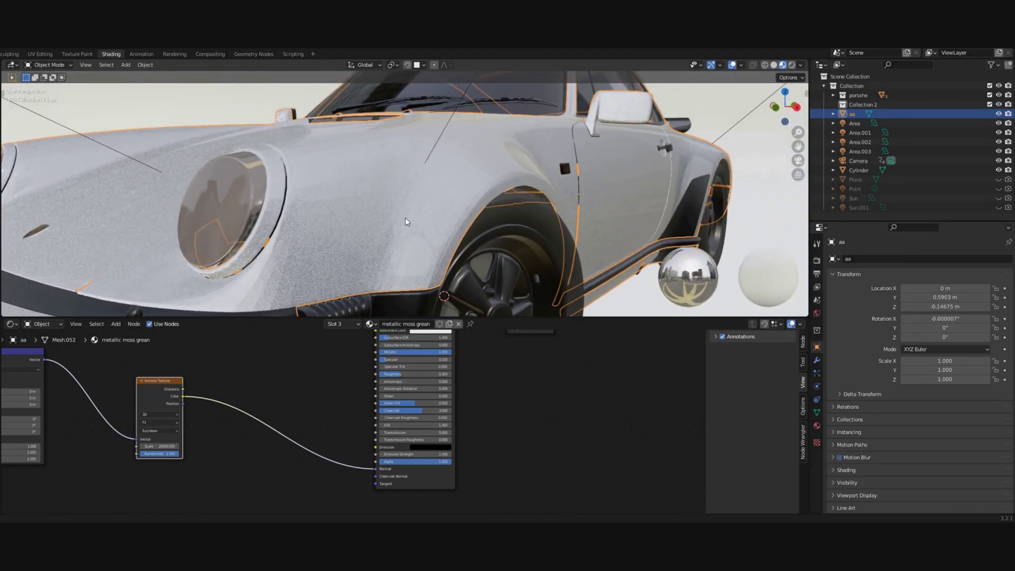
# - Preview the Voronoi Texture on the car body and disconnect its Color output from the Principled BSDF's Normal input
pyautogui.keyDown('ctrl'); pyautogui.keyDown('shift'); pyautogui.click(153, 381); pyautogui.keyUp('shift'); pyautogui.keyUp('ctrl')
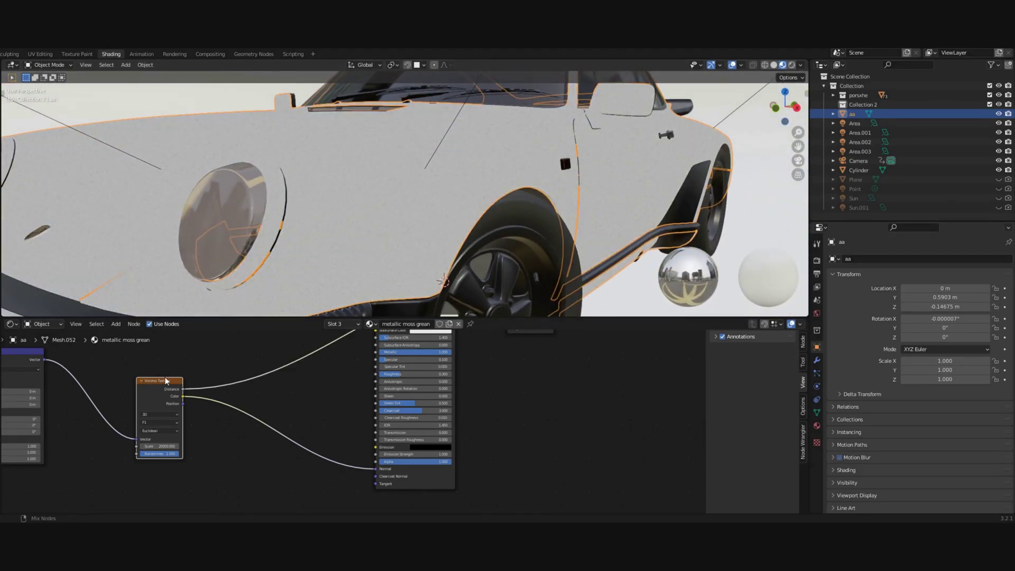
pyautogui.scroll(3, 391, 223)
pyautogui.scroll(-5, 389, 222)
pyautogui.moveTo(375, 469); pyautogui.dragTo(212, 402)
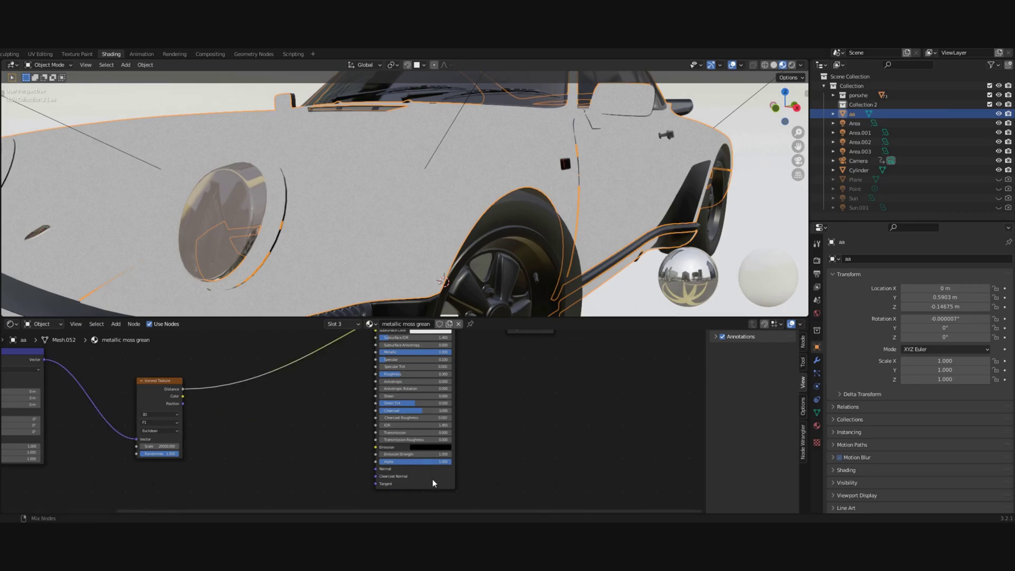
# - Add a Separate RGB node and feed the Voronoi Color output into its Image input
pyautogui.hotkey('shift', 'a')
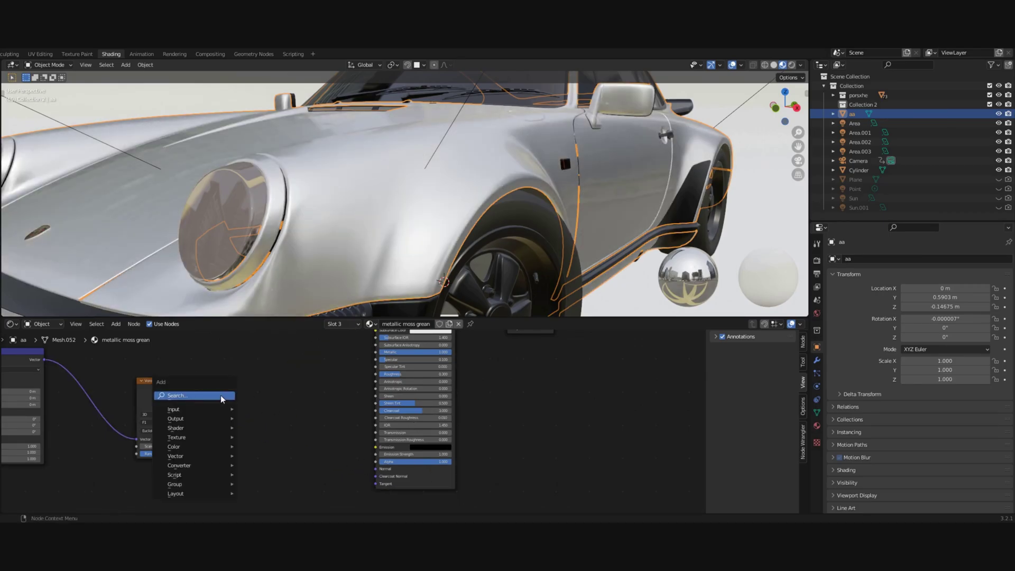
pyautogui.write('sepa')
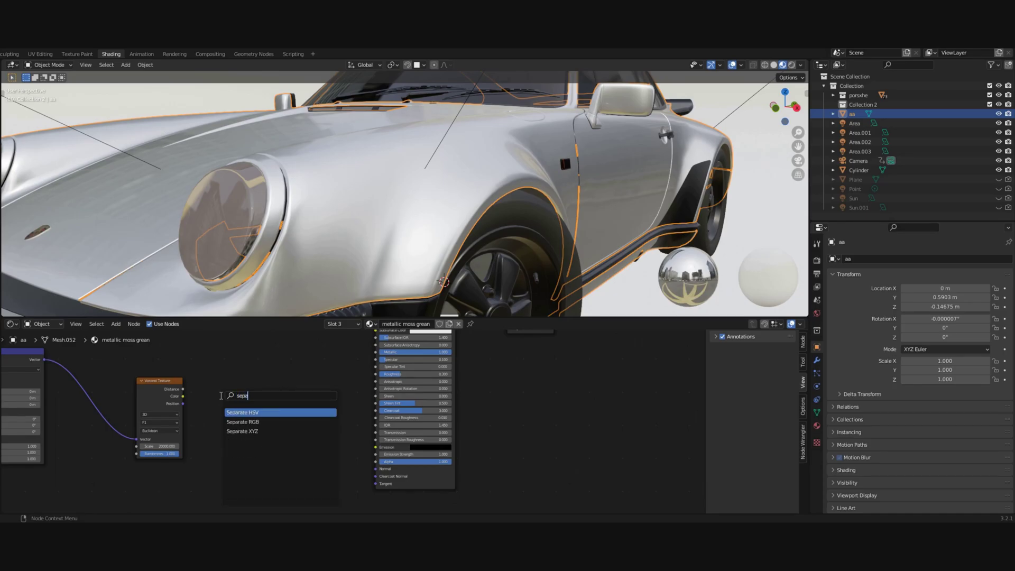
pyautogui.click(247, 422)
pyautogui.click(215, 404)
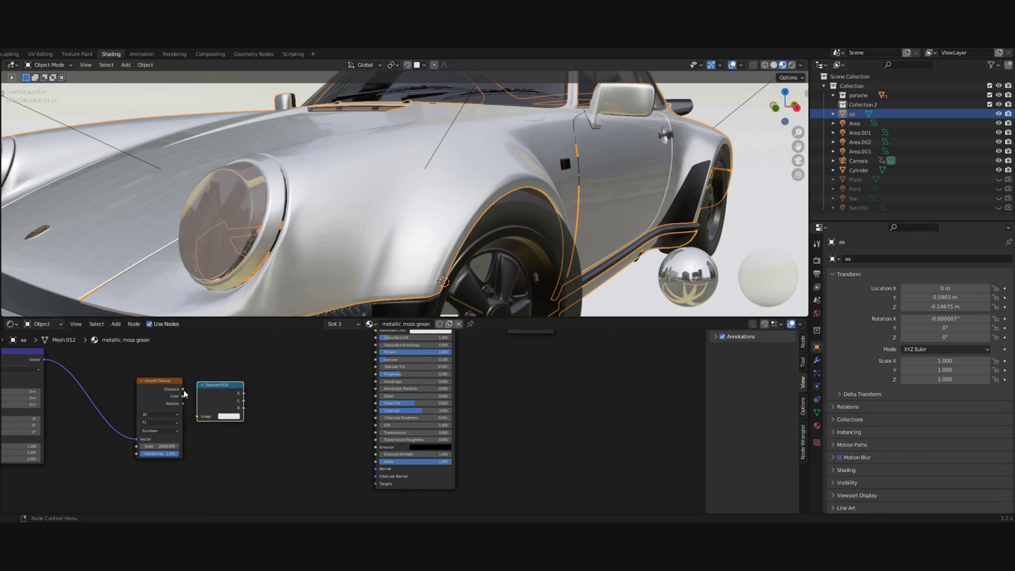
pyautogui.moveTo(183, 396); pyautogui.dragTo(205, 417)
# - Add a Combine RGB node after the Separate RGB node
pyautogui.hotkey('shift', 'a')
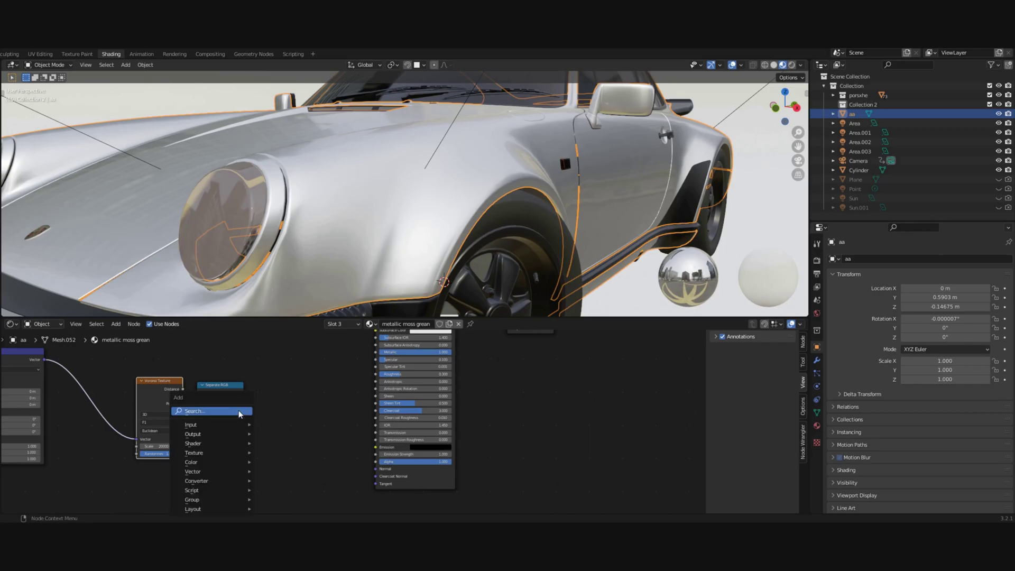
pyautogui.click(240, 411)
pyautogui.write('combine')
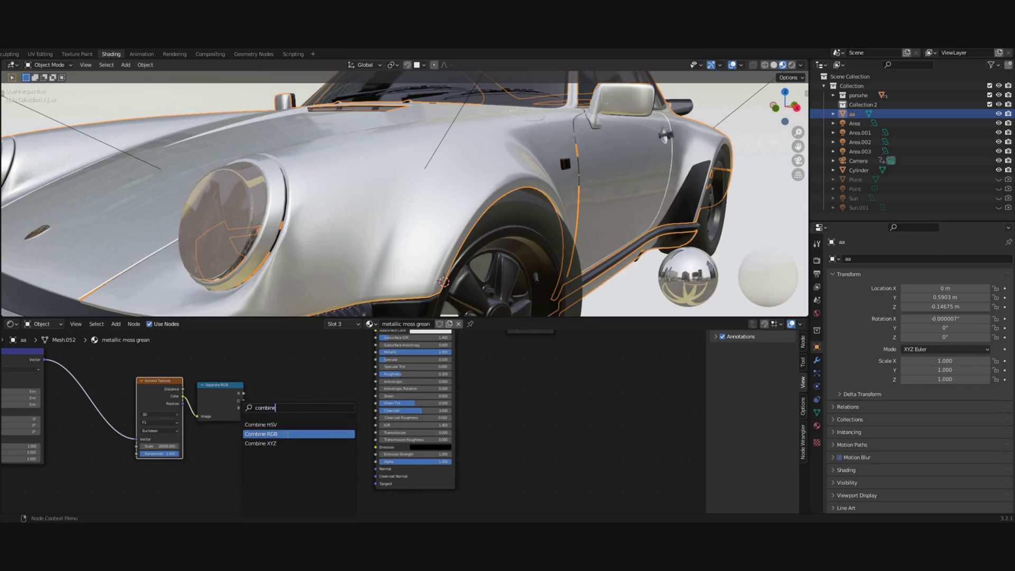
pyautogui.click(285, 434)
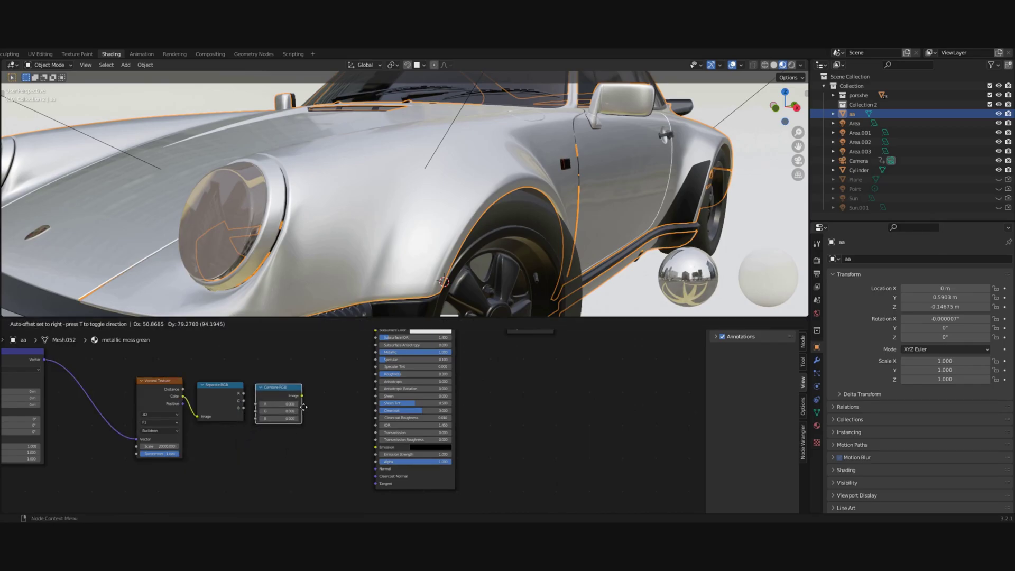
pyautogui.click(299, 400)
# - Link the separated R and G channels to the Combine RGB node, set B to 1, and preview its output on the car
pyautogui.moveTo(243, 393); pyautogui.dragTo(282, 390)
pyautogui.click(281, 408)
pyautogui.press('Return')
pyautogui.keyDown('ctrl'); pyautogui.keyDown('shift'); pyautogui.click(281, 391); pyautogui.keyUp('shift'); pyautogui.keyUp('ctrl')
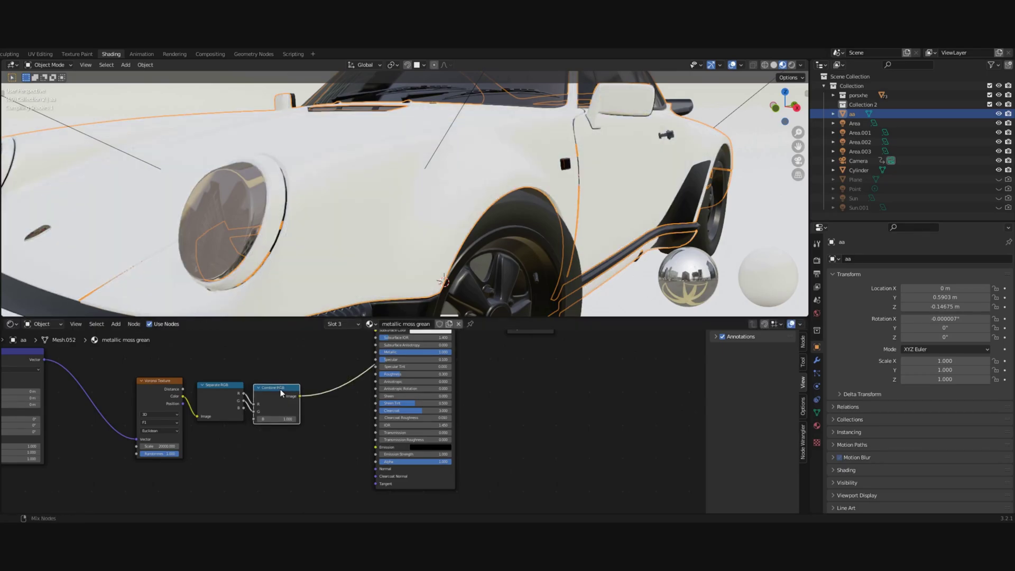
pyautogui.scroll(3, 350, 262)
pyautogui.scroll(-2, 350, 270)
pyautogui.scroll(-2, 319, 394)
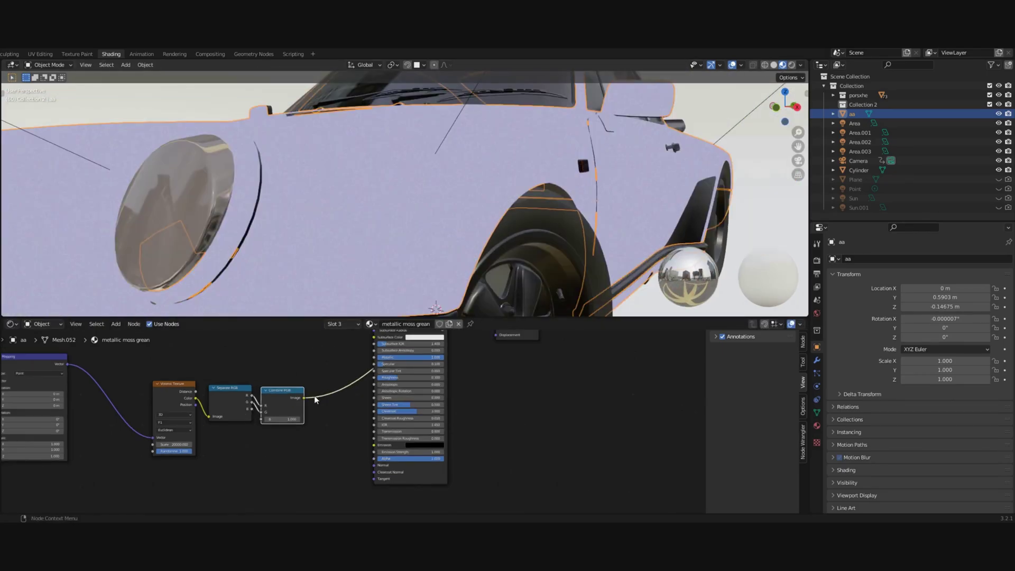
# - Add a Normal Map node between the Combine RGB node and the Principled BSDF
pyautogui.moveTo(229, 404); pyautogui.dragTo(239, 415)
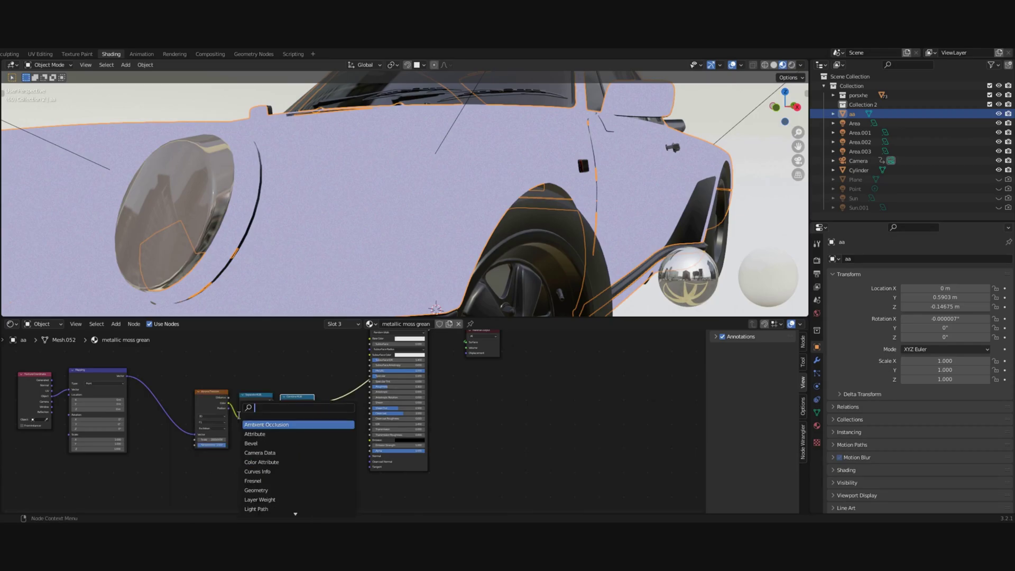
pyautogui.write('normal')
pyautogui.press('Return')
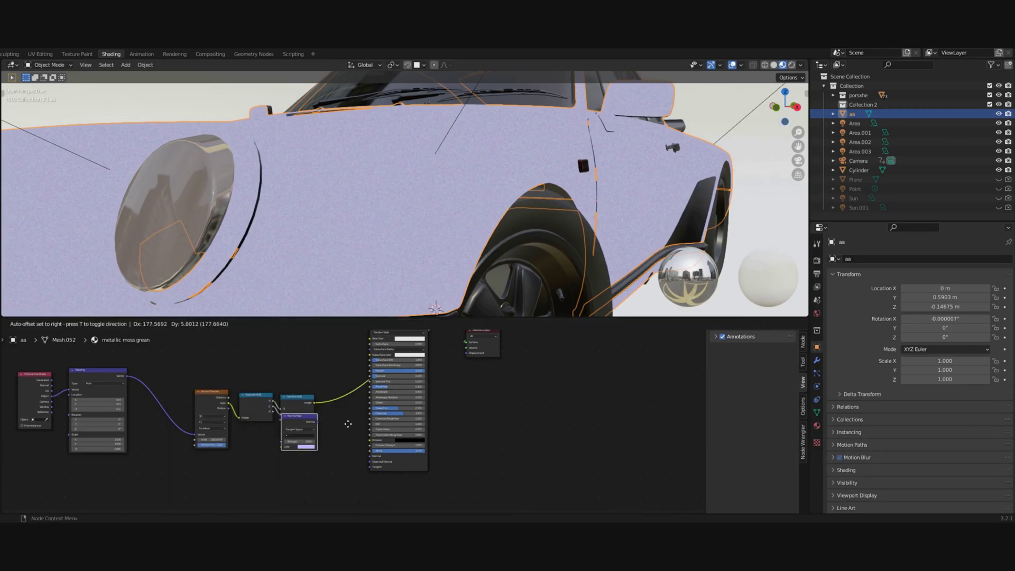
pyautogui.click(390, 431)
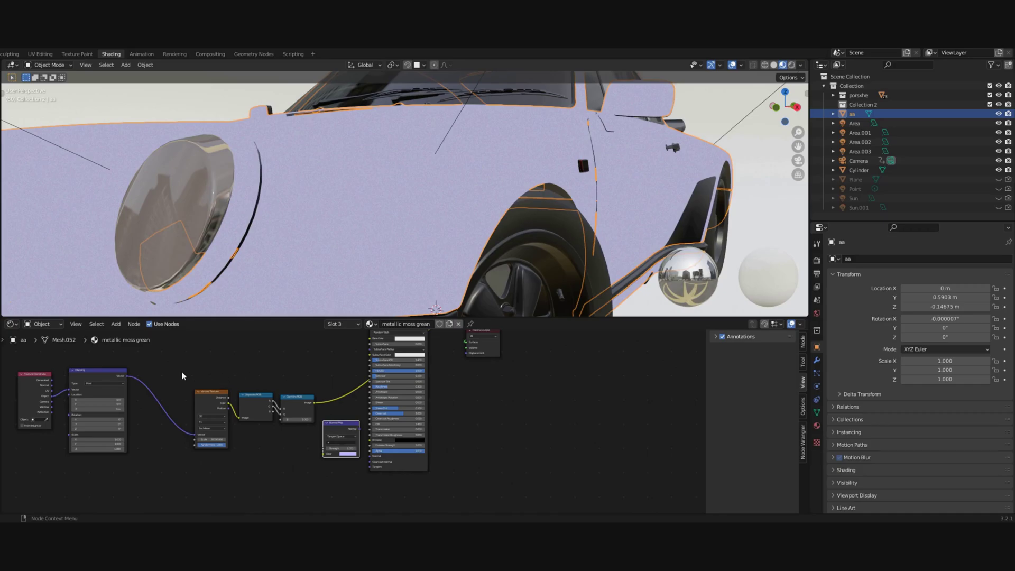
# - Route the Combine RGB output through the Normal Map into the Principled BSDF's Normal input and preview the shader on the car
pyautogui.moveTo(182, 376); pyautogui.dragTo(342, 443)
pyautogui.press('g')
pyautogui.click(292, 481)
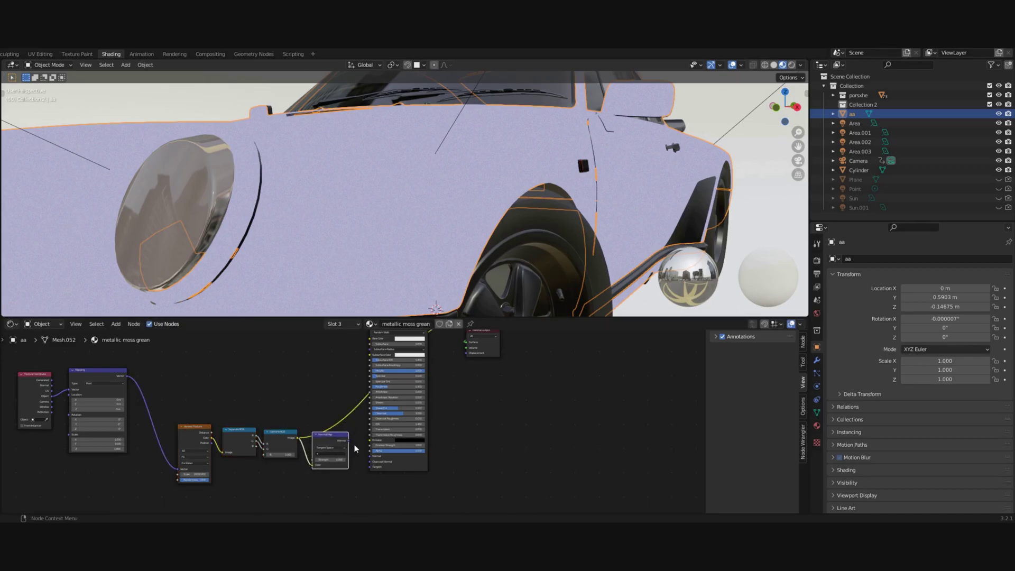
pyautogui.scroll(2, 357, 447)
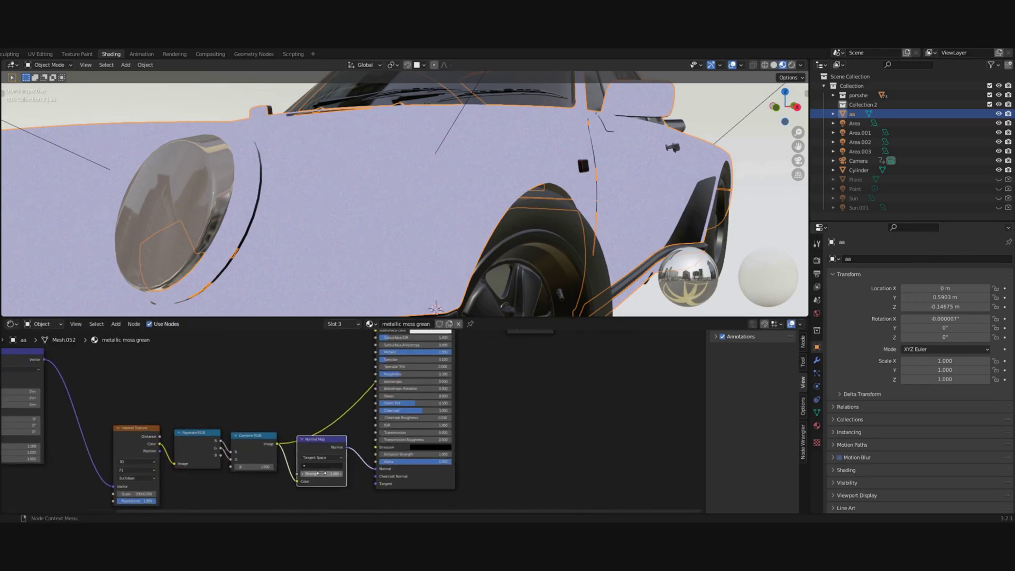
pyautogui.keyDown('ctrl'); pyautogui.keyDown('shift'); pyautogui.click(426, 471); pyautogui.keyUp('shift'); pyautogui.keyUp('ctrl')
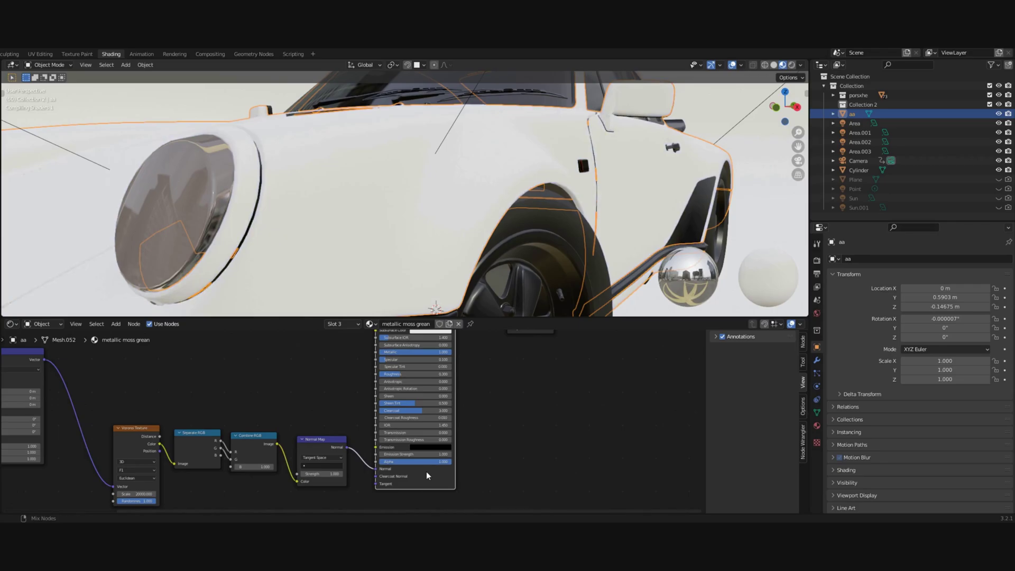
# - Set the Normal Map strength to 0.1 and check the flakes on the car's front fender
pyautogui.scroll(8, 333, 227)
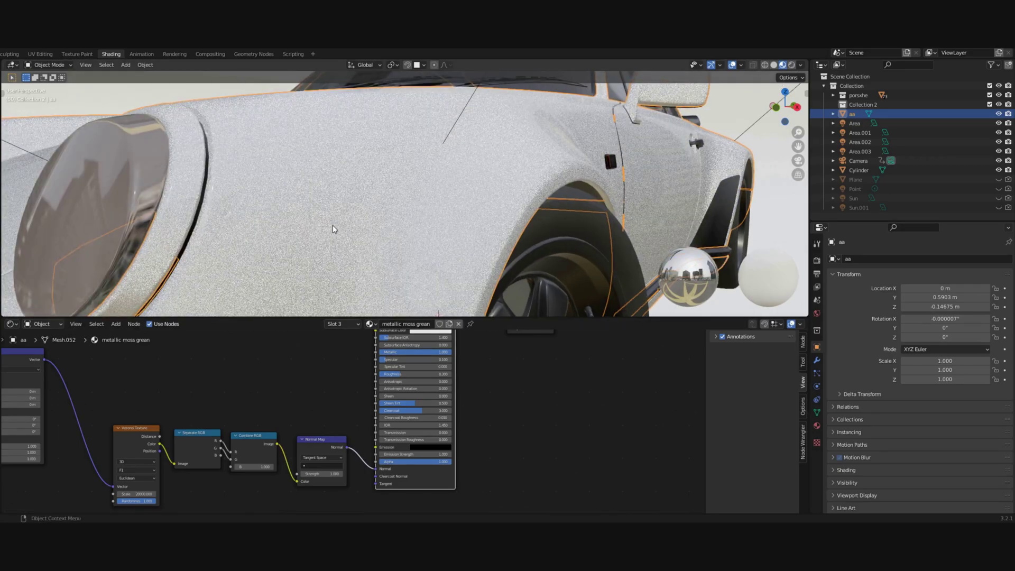
pyautogui.scroll(-4, 332, 224)
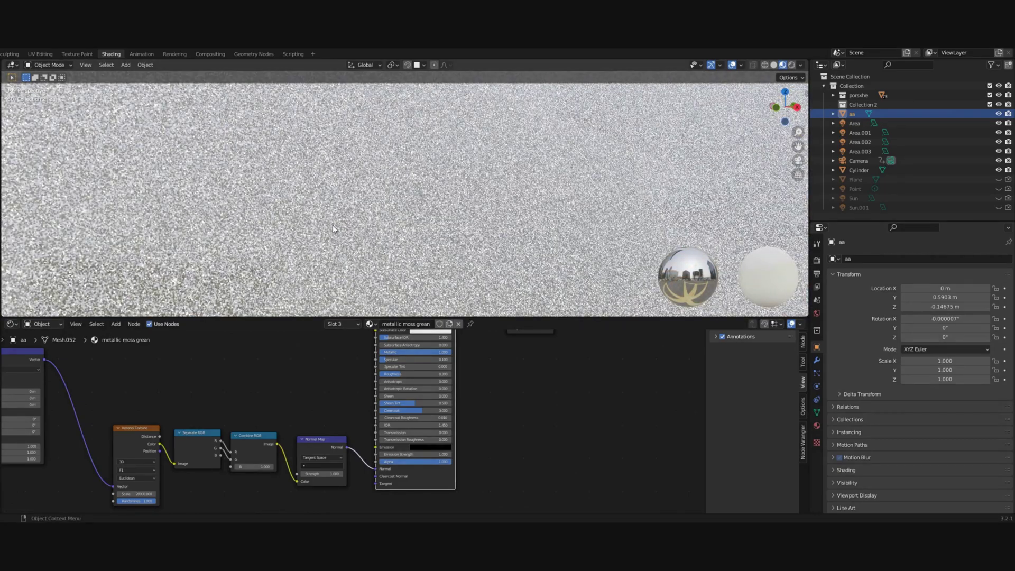
pyautogui.scroll(-3, 332, 229)
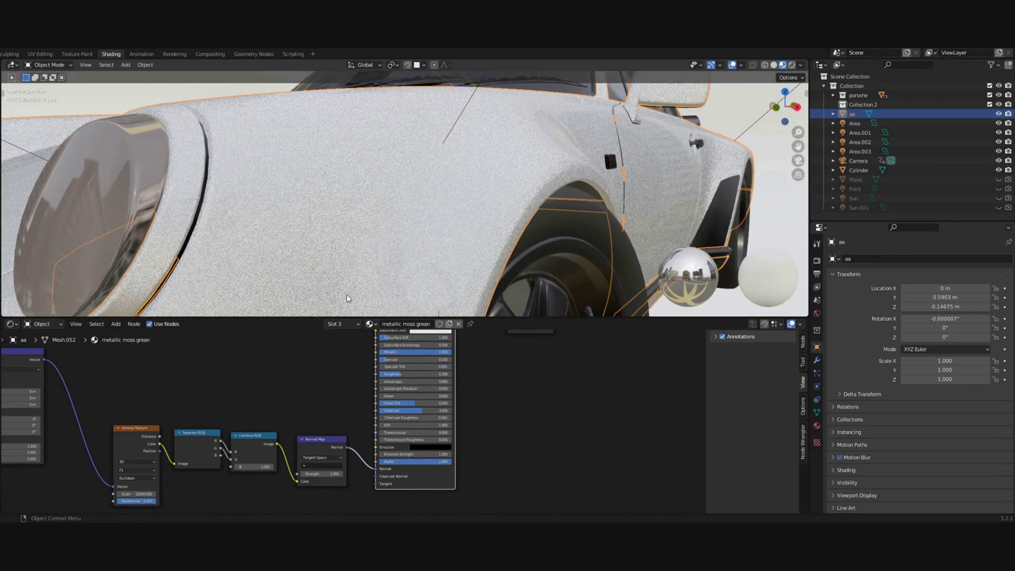
pyautogui.click(324, 474)
pyautogui.write('0.1')
pyautogui.press('Return')
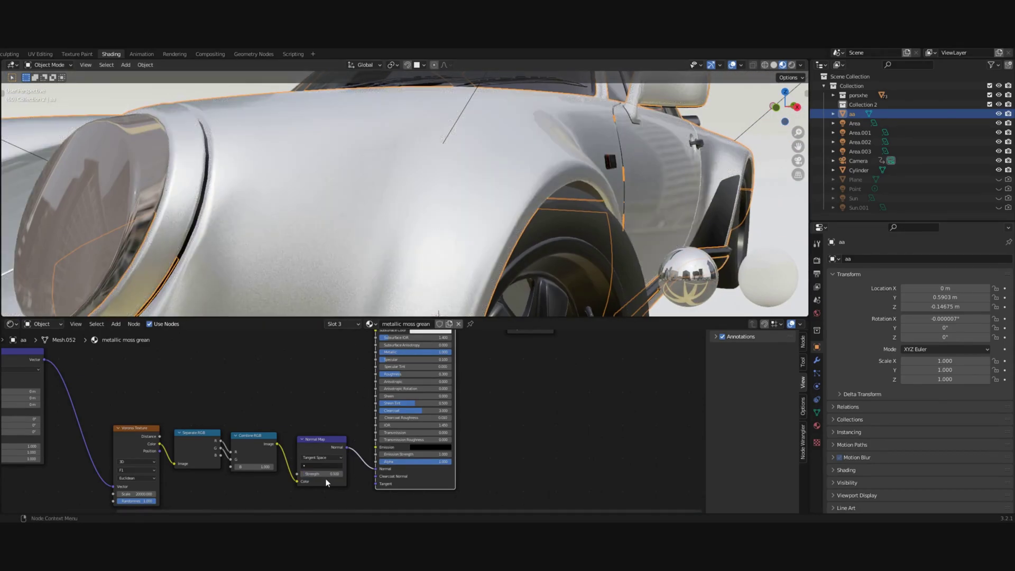
pyautogui.scroll(6, 345, 172)
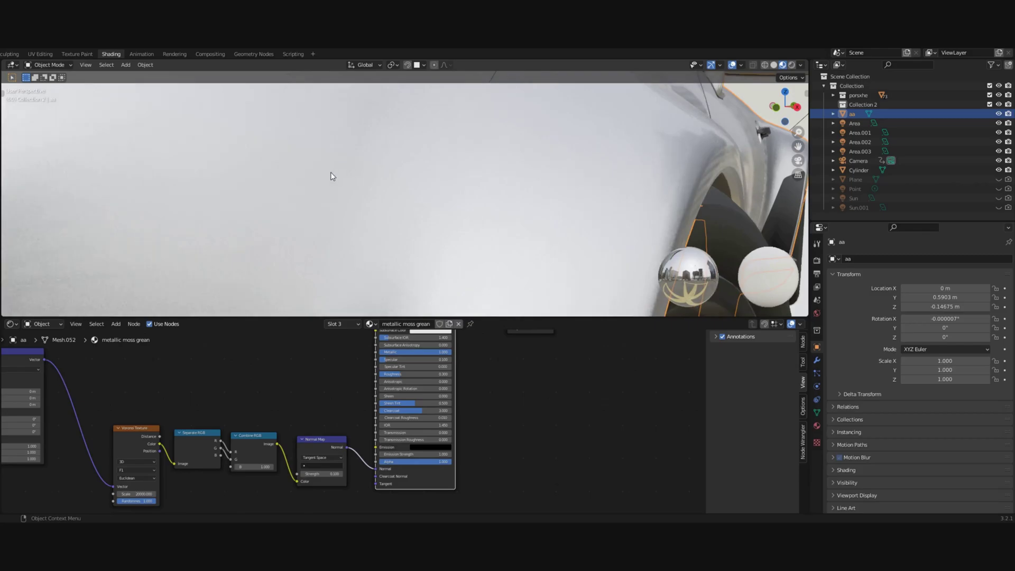
pyautogui.scroll(-3, 241, 208)
# - Add a Noise Texture below the Voronoi Texture and feed the Mapping node's Vector output into it
pyautogui.hotkey('shift', 'a')
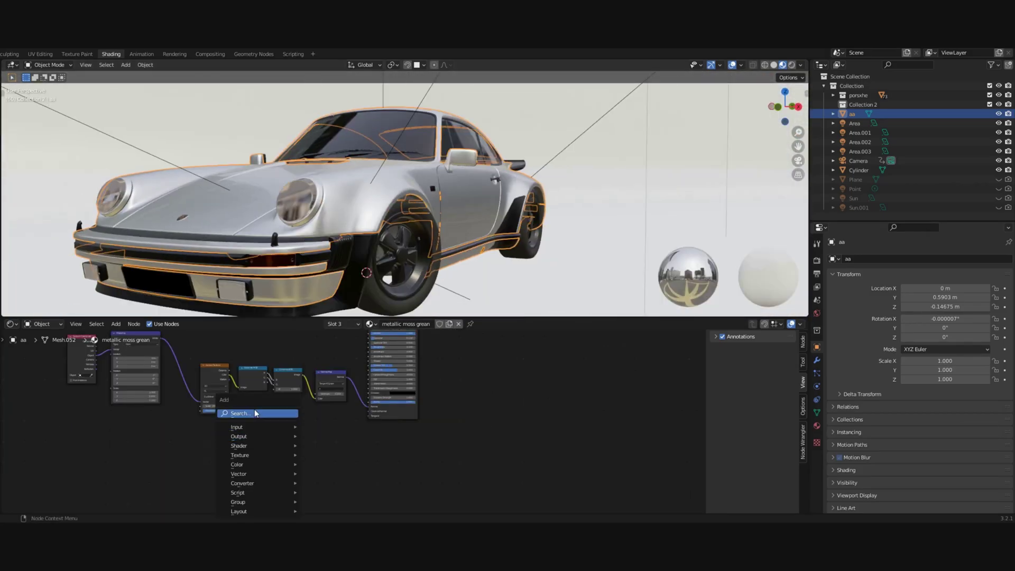
pyautogui.click(255, 410)
pyautogui.write('noiuse')
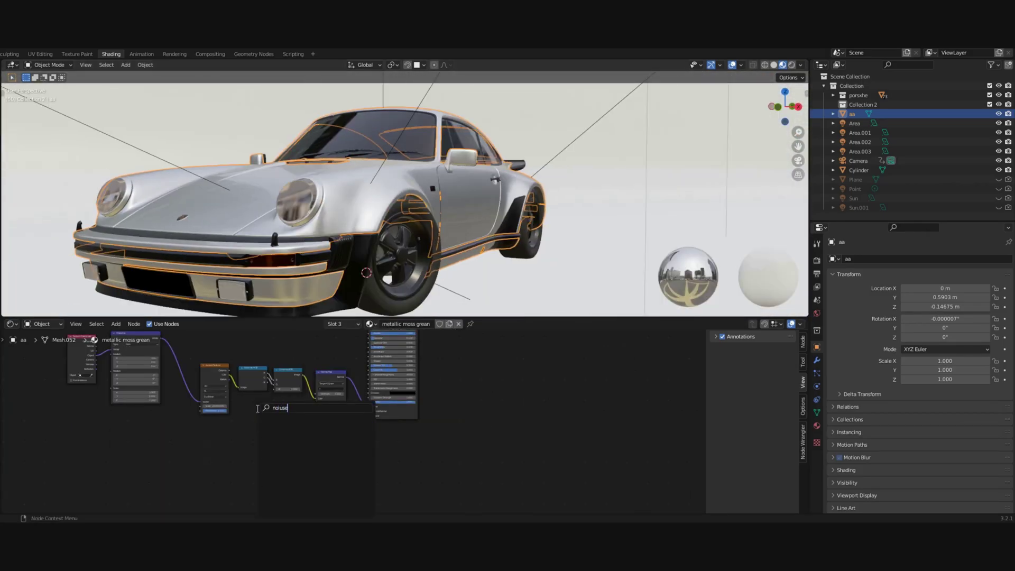
pyautogui.press('BackSpace')
pyautogui.press('BackSpace')
pyautogui.press('BackSpace')
pyautogui.press('BackSpace')
pyautogui.write('is')
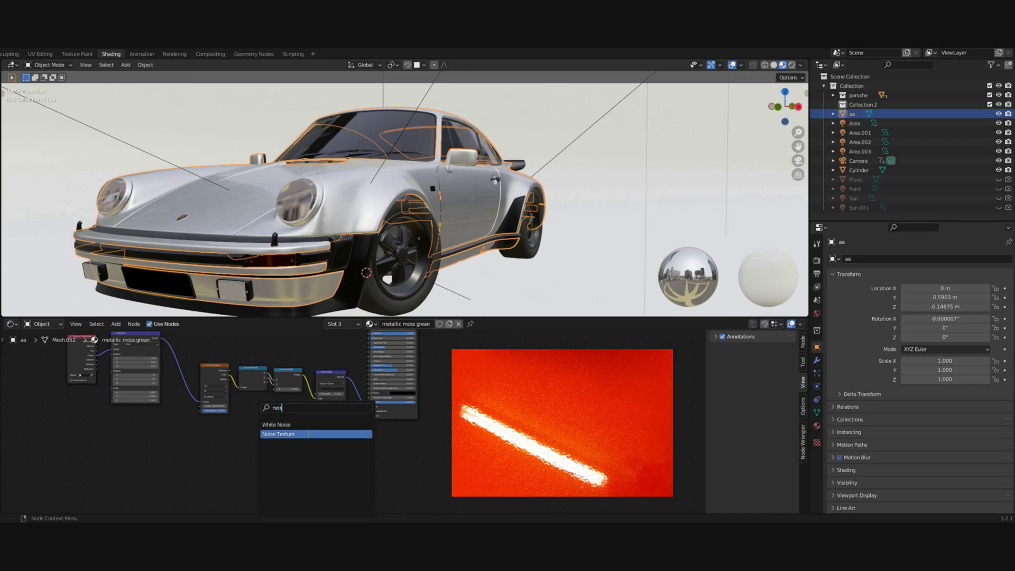
pyautogui.click(308, 434)
pyautogui.click(211, 446)
pyautogui.moveTo(160, 340); pyautogui.dragTo(216, 426)
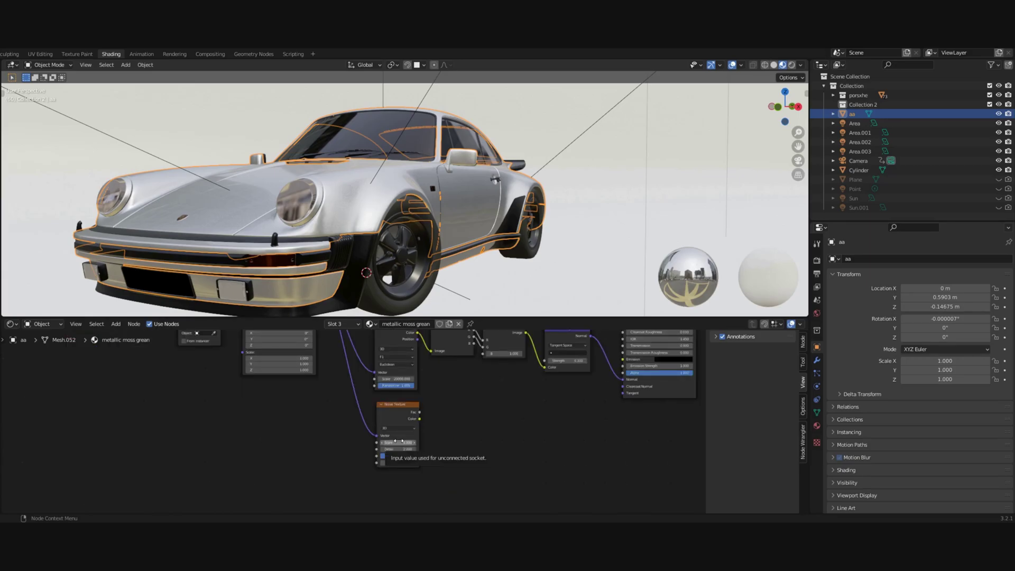
# - Set the Noise Texture scale to 1000 and preview the noise on the car body
pyautogui.click(399, 442)
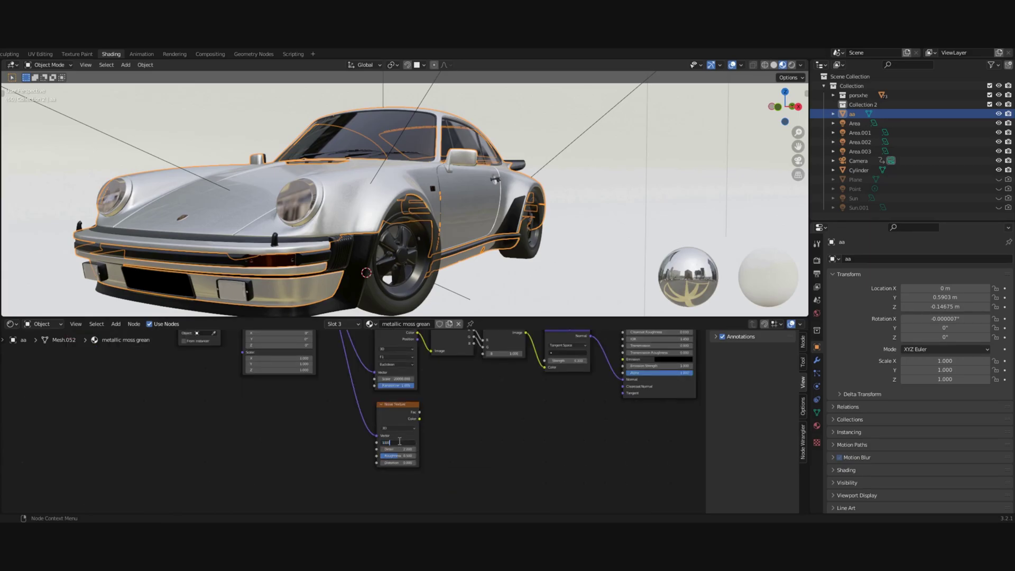
pyautogui.press('Return')
pyautogui.scroll(1, 407, 412)
pyautogui.keyDown('ctrl'); pyautogui.keyDown('shift'); pyautogui.click(403, 402); pyautogui.keyUp('shift'); pyautogui.keyUp('ctrl')
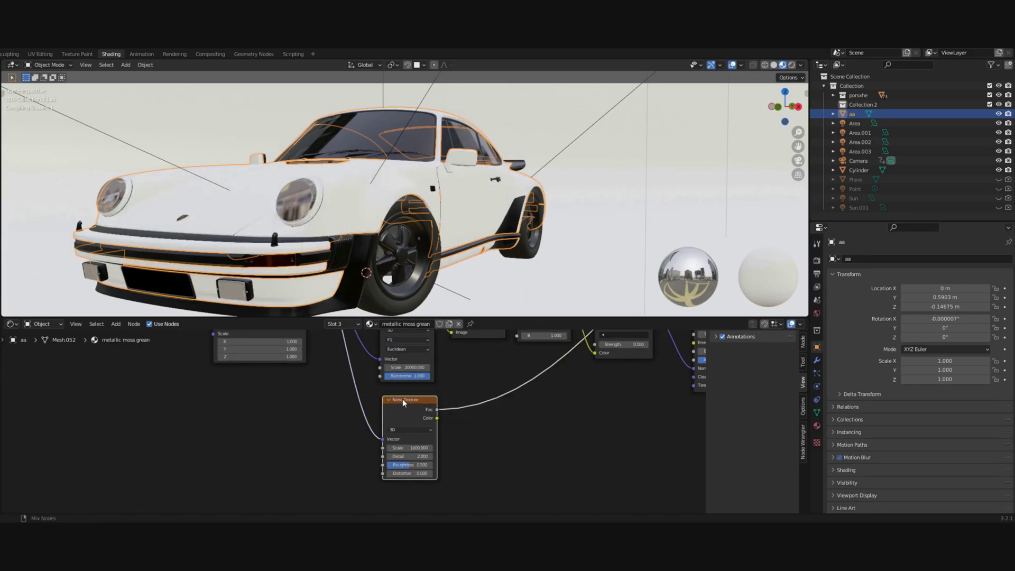
pyautogui.scroll(5, 347, 235)
pyautogui.scroll(2, 347, 235)
pyautogui.keyDown('shift'); pyautogui.moveTo(338, 179); pyautogui.dragTo(377, 164, button='middle'); pyautogui.keyUp('shift')
pyautogui.scroll(-2, 377, 164)
pyautogui.keyDown('shift'); pyautogui.moveTo(297, 191); pyautogui.dragTo(317, 177, button='middle'); pyautogui.keyUp('shift')
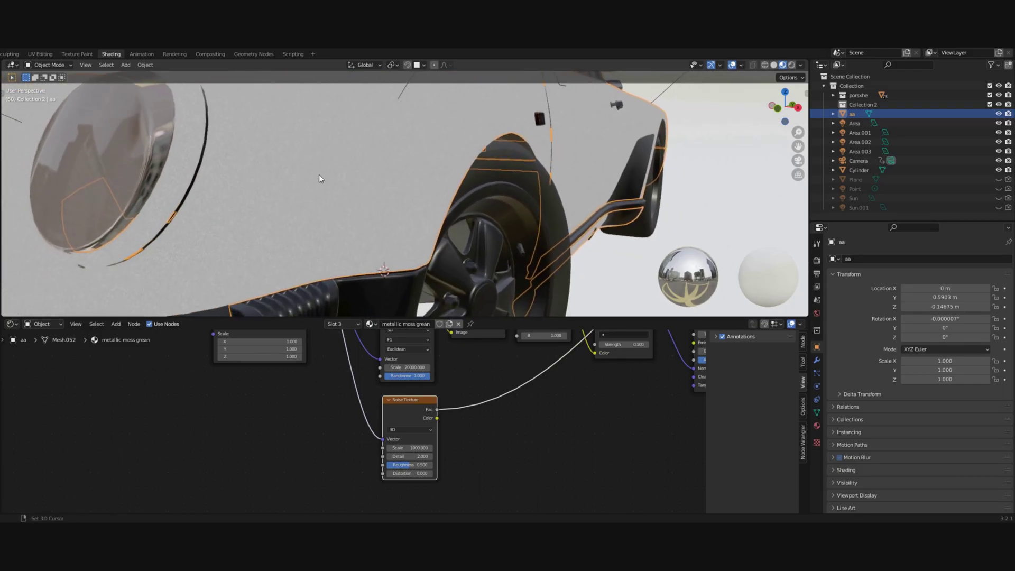
# - Set the Noise Texture detail to 0 and switch the preview back to the Principled BSDF
pyautogui.click(410, 456)
pyautogui.press('Return')
pyautogui.scroll(-3, 415, 455)
pyautogui.keyDown('ctrl'); pyautogui.keyDown('shift'); pyautogui.click(667, 365); pyautogui.keyUp('shift'); pyautogui.keyUp('ctrl')
# - Add a Bump node beside the Noise Texture
pyautogui.moveTo(437, 409); pyautogui.dragTo(302, 427, button='middle')
pyautogui.hotkey('shift', 'a')
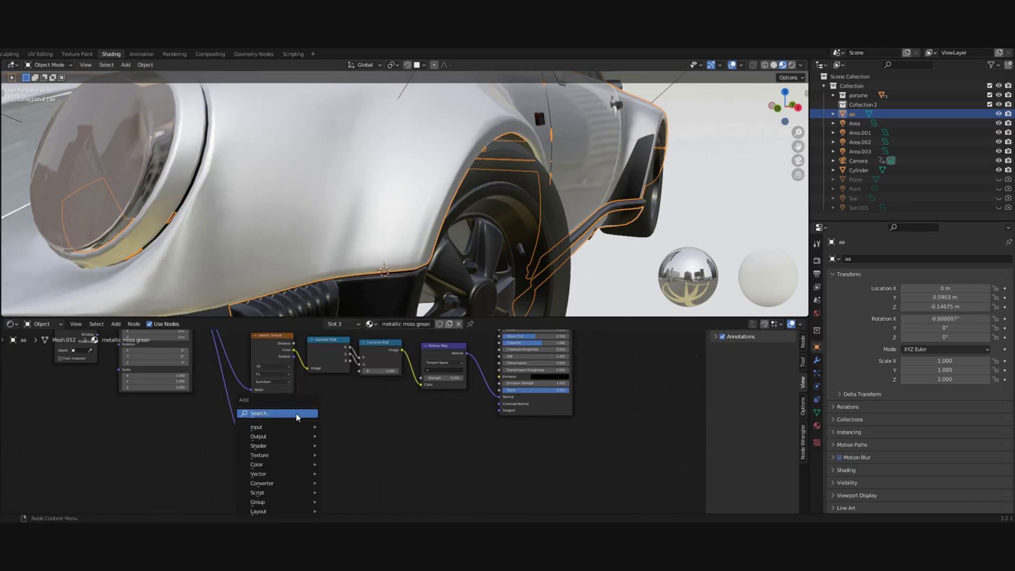
pyautogui.click(297, 415)
pyautogui.write('bump')
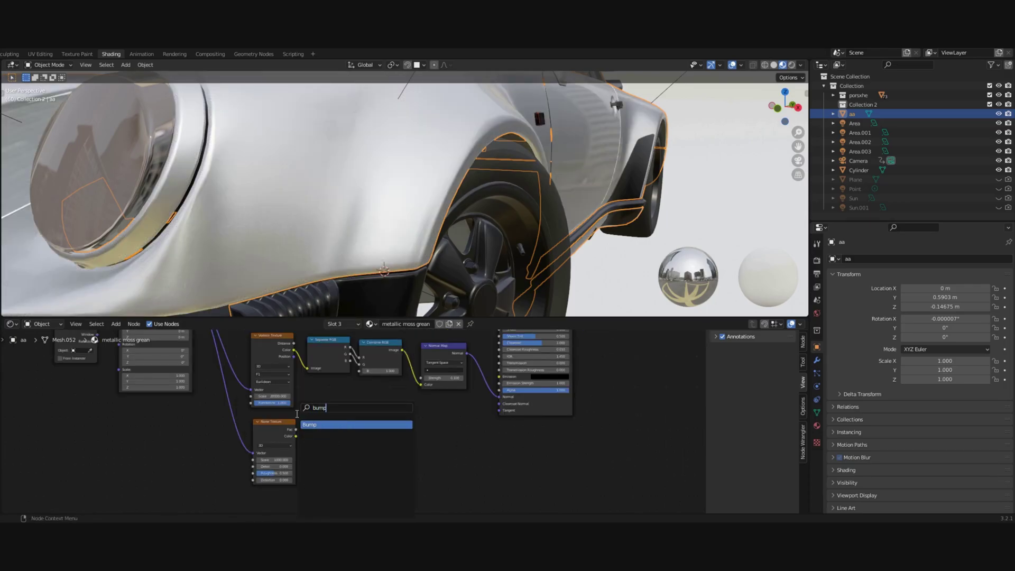
pyautogui.press('Return')
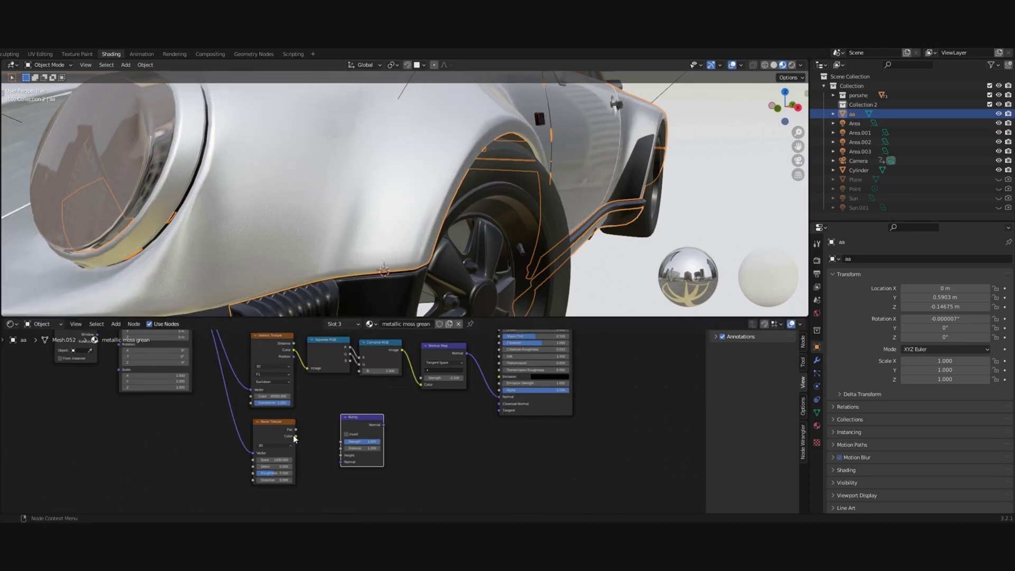
# - Link the Noise Texture Color to the Bump Height and the Bump Normal to the Principled BSDF's Clearcoat Normal
pyautogui.moveTo(295, 436); pyautogui.dragTo(341, 455)
pyautogui.moveTo(383, 424); pyautogui.dragTo(504, 407)
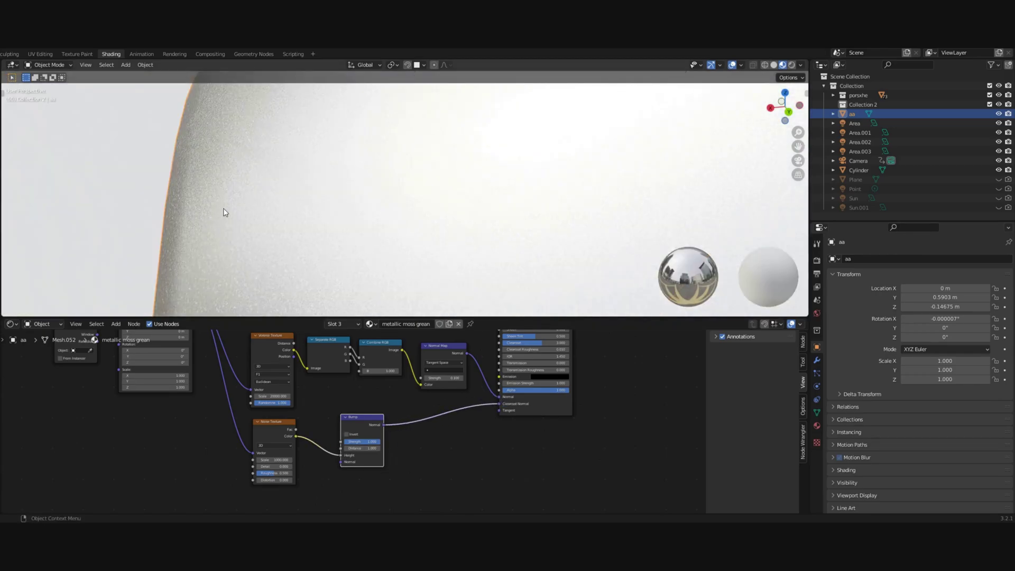
pyautogui.moveTo(224, 211); pyautogui.dragTo(241, 229, button='middle')
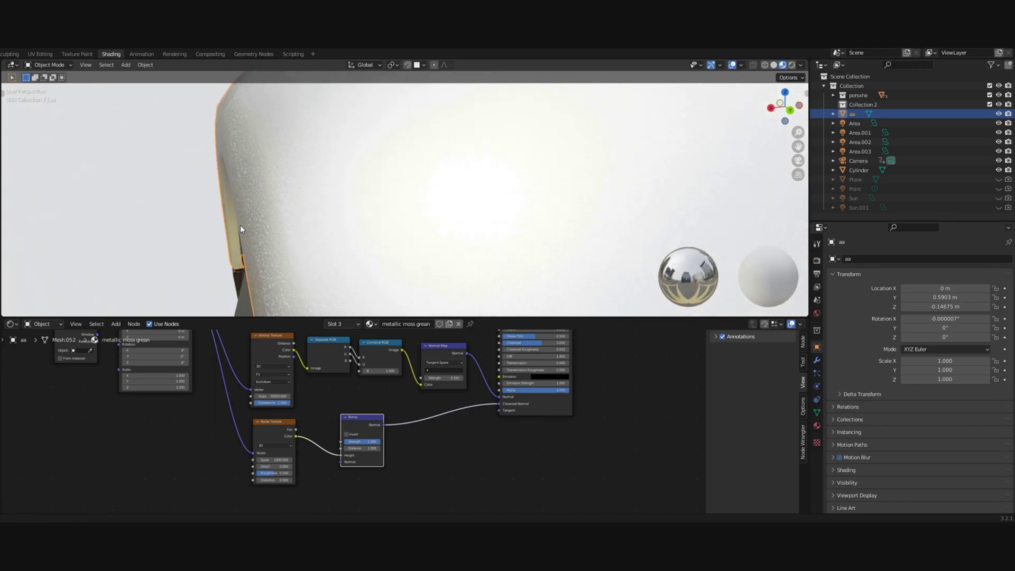
# - Preview the Bump node's output on the car's fender
pyautogui.keyDown('ctrl'); pyautogui.keyDown('shift'); pyautogui.click(363, 416); pyautogui.keyUp('shift'); pyautogui.keyUp('ctrl')
pyautogui.scroll(-2, 305, 216)
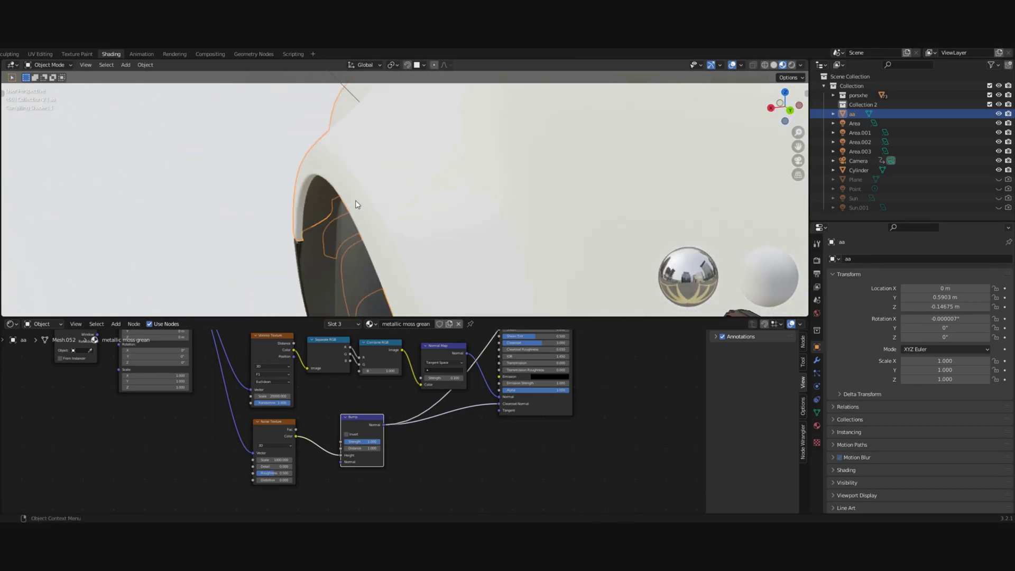
pyautogui.keyDown('shift'); pyautogui.moveTo(356, 201); pyautogui.dragTo(311, 260, button='middle'); pyautogui.keyUp('shift')
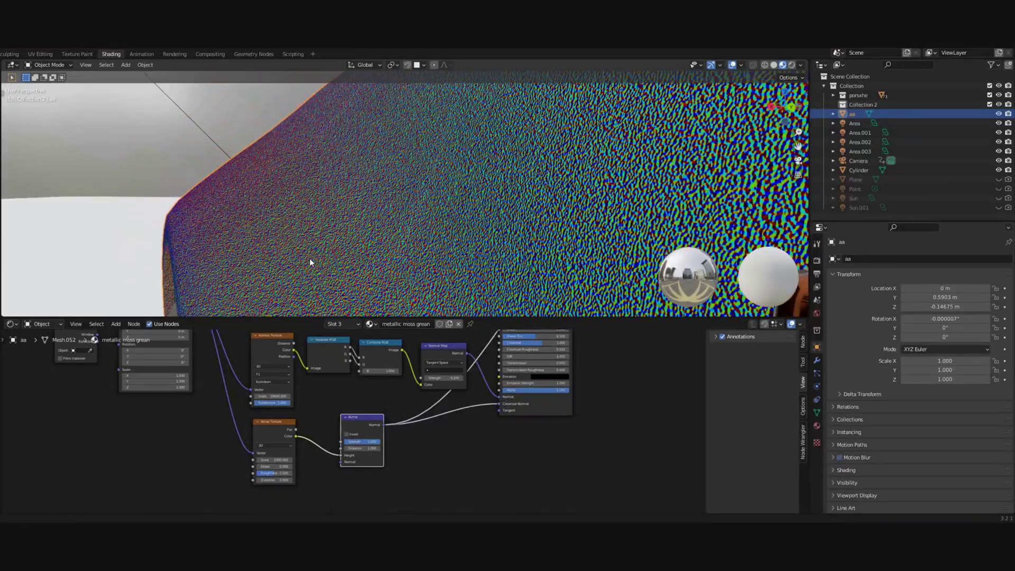
# - Try a Bump distance of .00001 and examine the effect on the fender
pyautogui.click(363, 447)
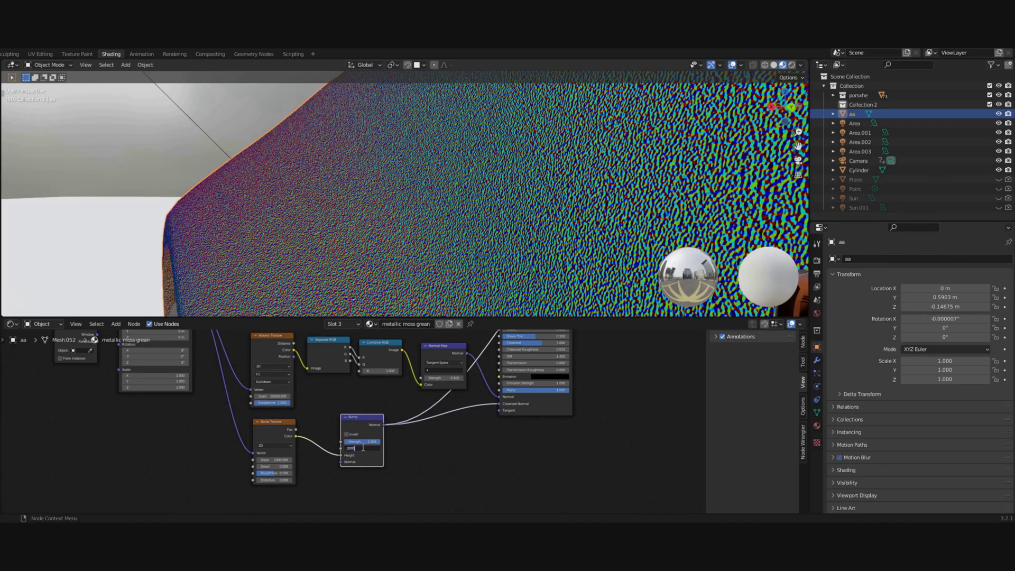
pyautogui.write('.00001')
pyautogui.press('Return')
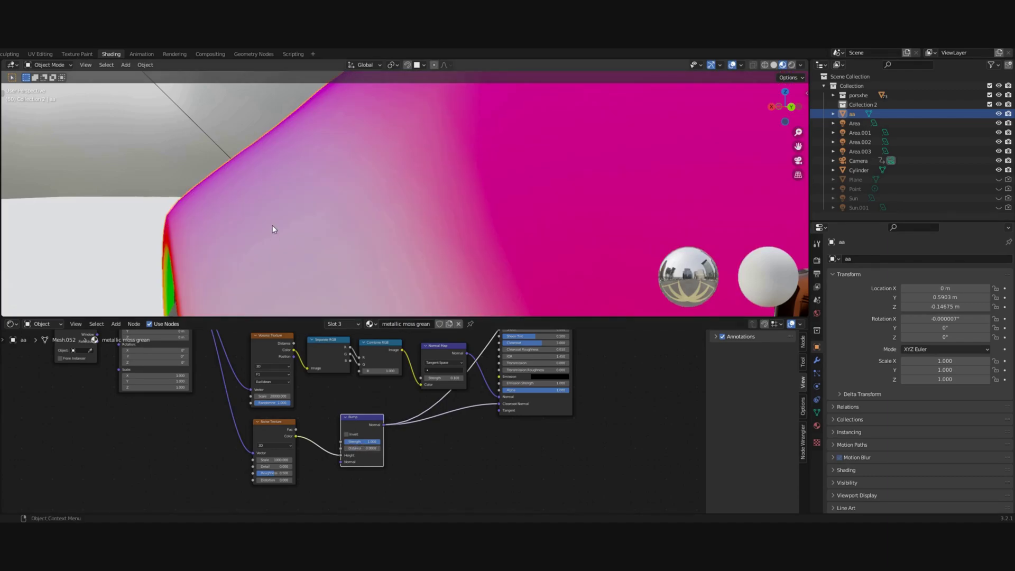
pyautogui.scroll(2, 273, 226)
pyautogui.moveTo(272, 222); pyautogui.dragTo(275, 217, button='middle')
pyautogui.scroll(-4, 275, 221)
# - Re-enter the Bump distance as a tiny fraction and inspect the surface up close
pyautogui.click(368, 448)
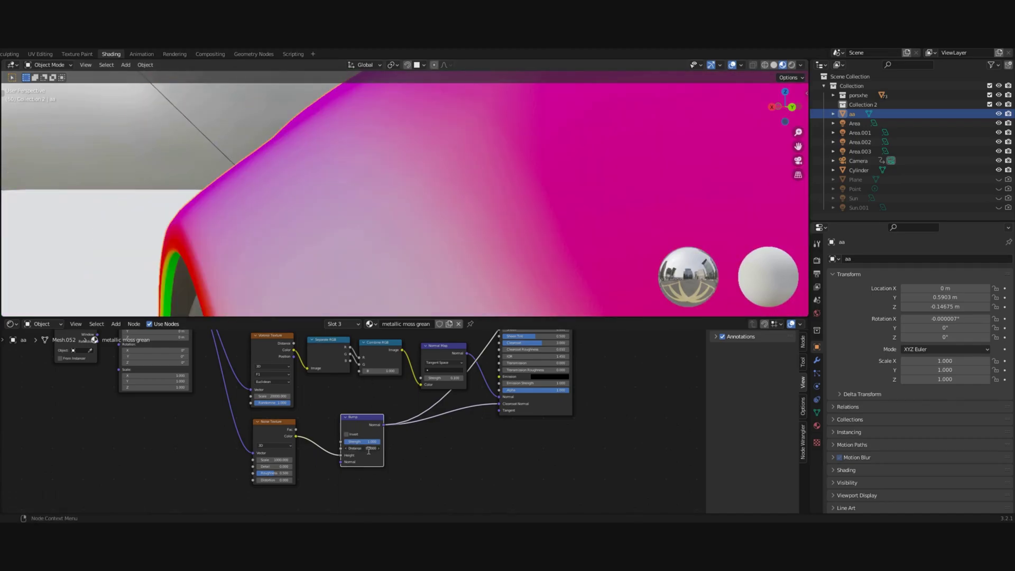
pyautogui.write('000001')
pyautogui.press('Return')
pyautogui.scroll(5, 259, 188)
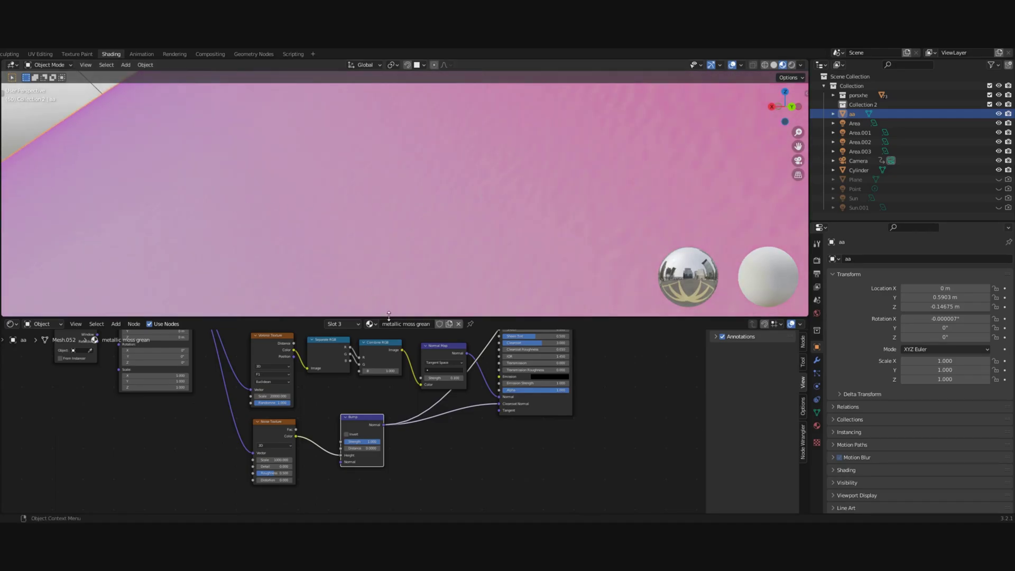
# - Return the preview to the Principled BSDF, set its Base Color to orange and inspect the paint up close
pyautogui.moveTo(389, 316); pyautogui.dragTo(389, 497)
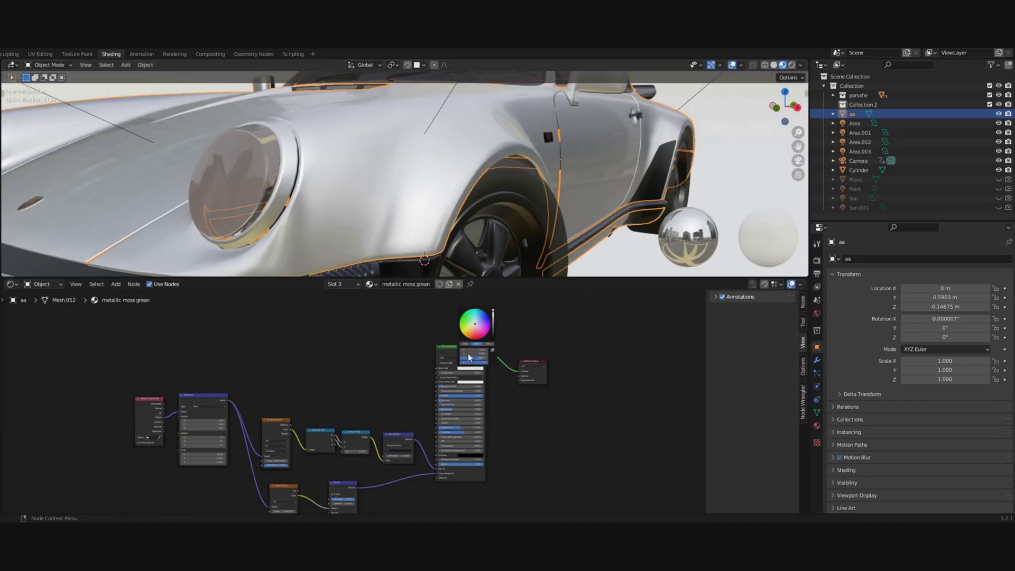
pyautogui.moveTo(478, 325); pyautogui.dragTo(470, 336)
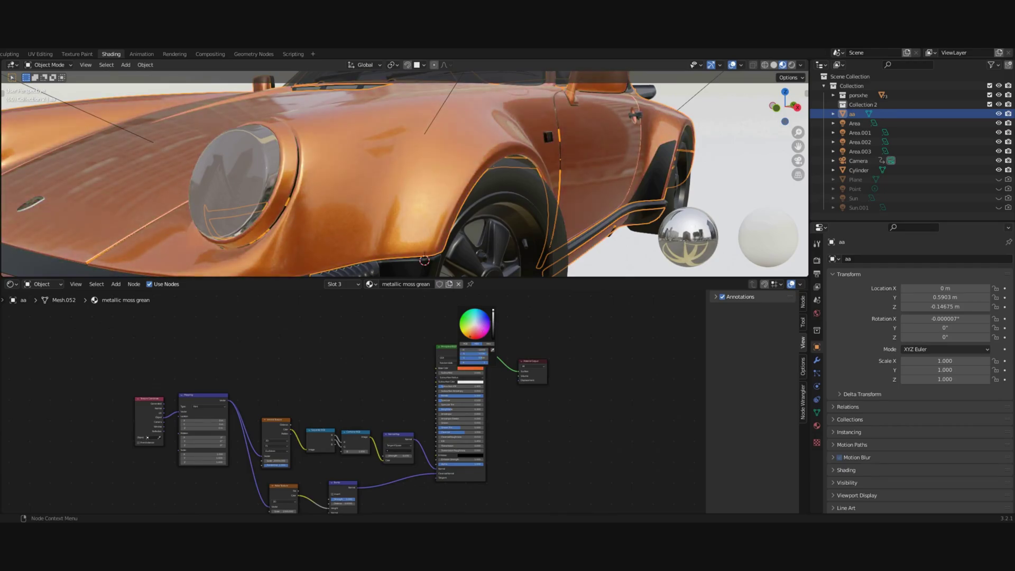
pyautogui.scroll(6, 326, 204)
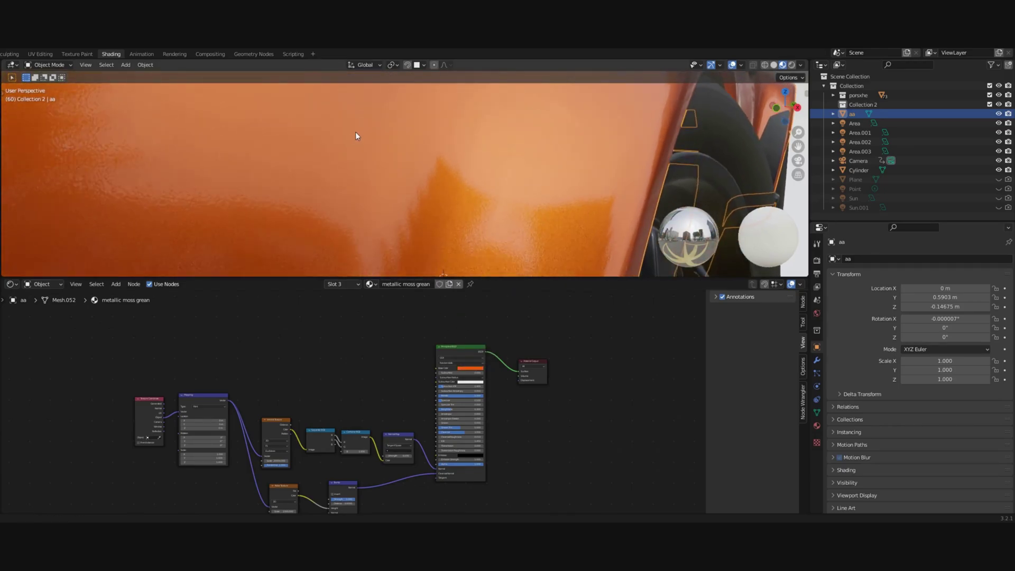
pyautogui.scroll(2, 344, 156)
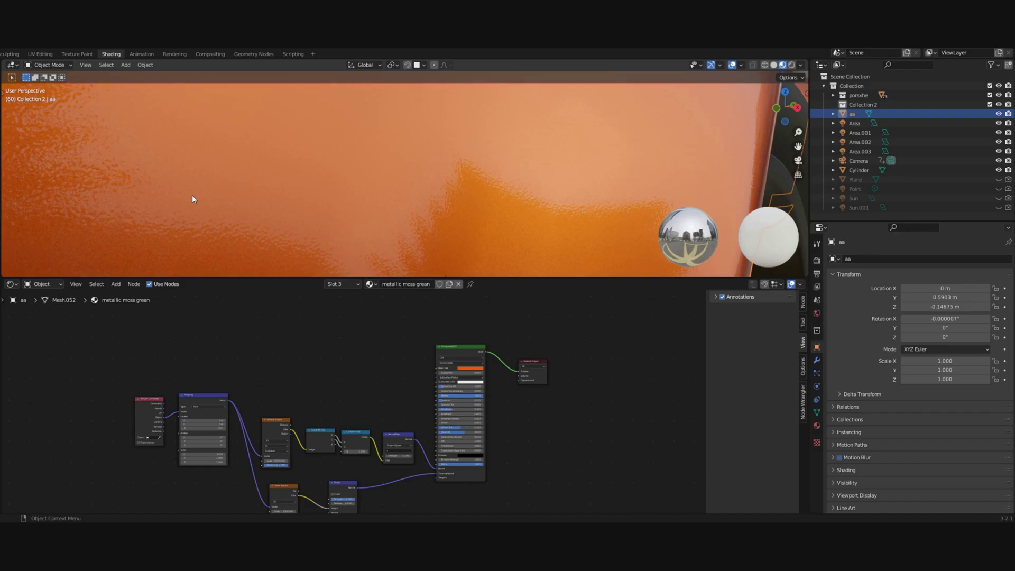
# - Enlarge the car preview and set the Principled BSDF's Base Color to near-white
pyautogui.moveTo(344, 275); pyautogui.dragTo(321, 308)
pyautogui.scroll(-3, 321, 249)
pyautogui.scroll(3, 337, 180)
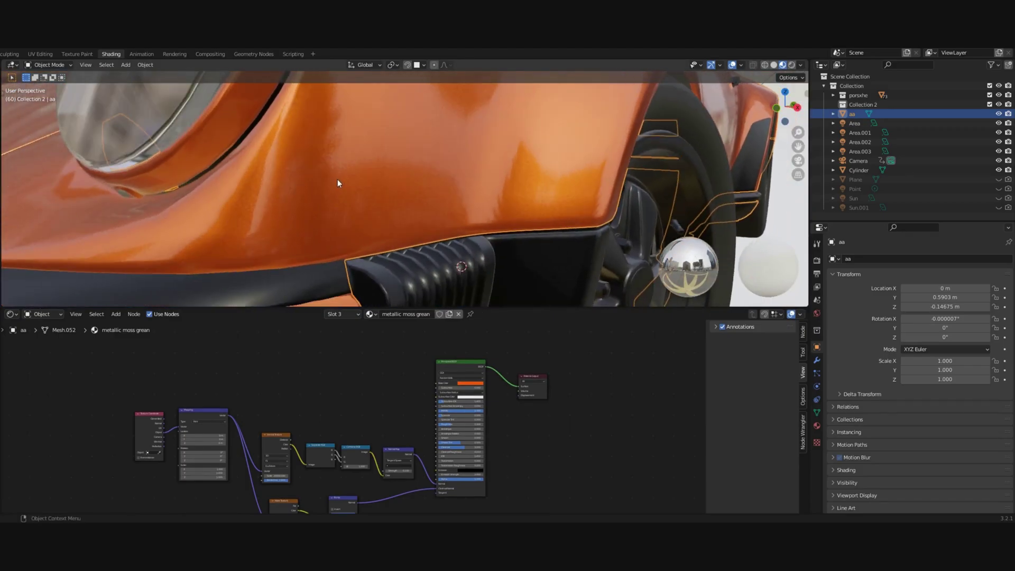
pyautogui.click(468, 383)
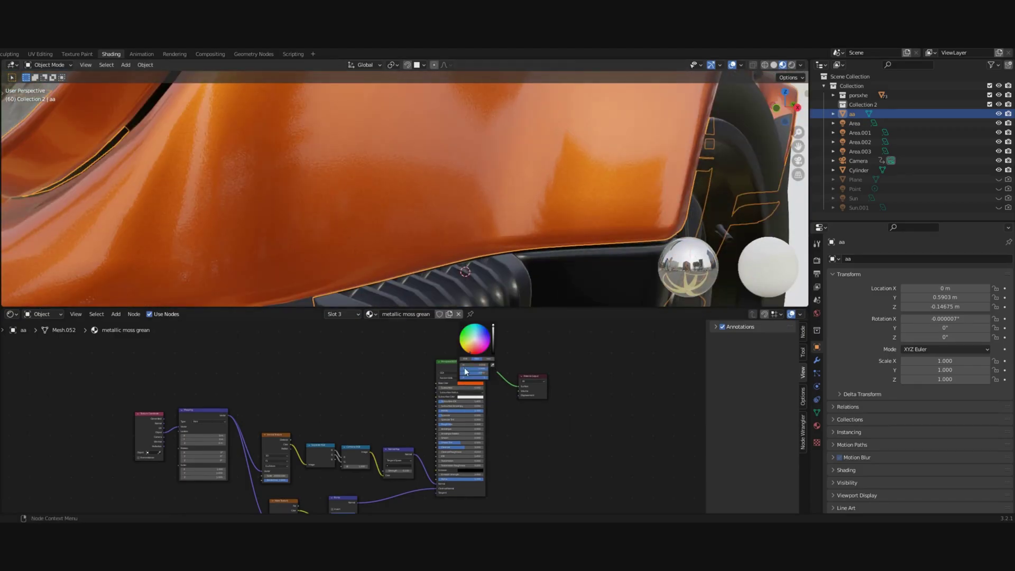
pyautogui.moveTo(471, 350)
pyautogui.mouseDown()
pyautogui.moveTo(466, 334)
pyautogui.moveTo(462, 345)
pyautogui.moveTo(474, 339)
pyautogui.mouseUp()
# - Add a Noise Texture above the node chain and connect the Mapping vector to it
pyautogui.hotkey('shift', 'a')
pyautogui.click(342, 394)
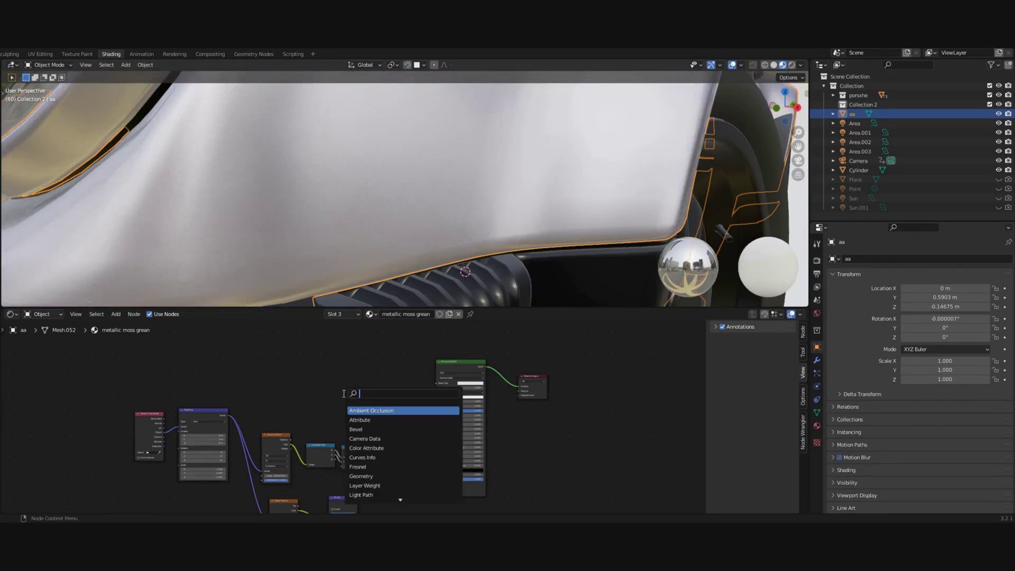
pyautogui.write('noise')
pyautogui.click(360, 418)
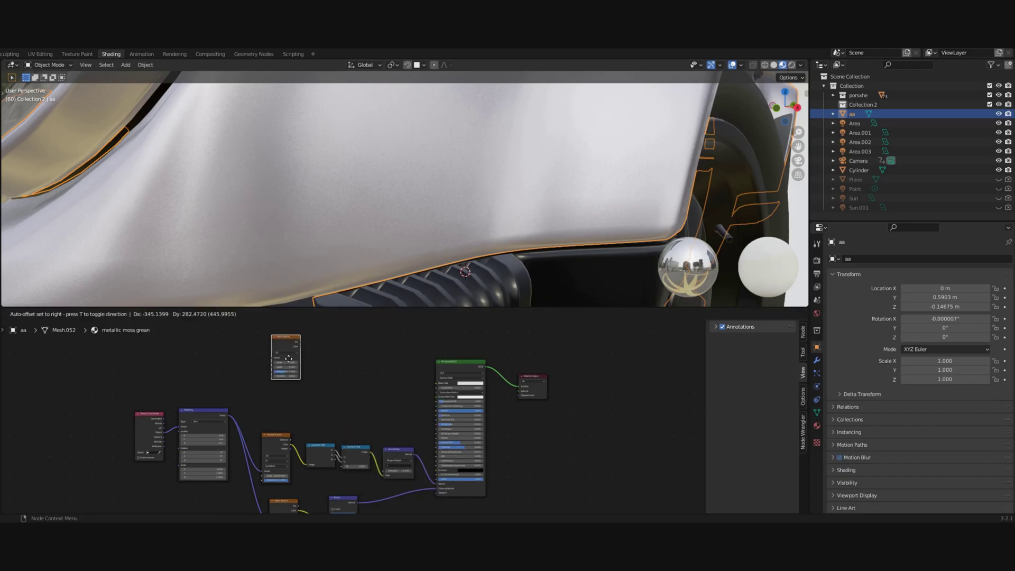
pyautogui.click(289, 359)
pyautogui.moveTo(229, 415); pyautogui.dragTo(273, 357)
pyautogui.scroll(5, 286, 361)
pyautogui.moveTo(287, 361); pyautogui.dragTo(355, 375, button='middle')
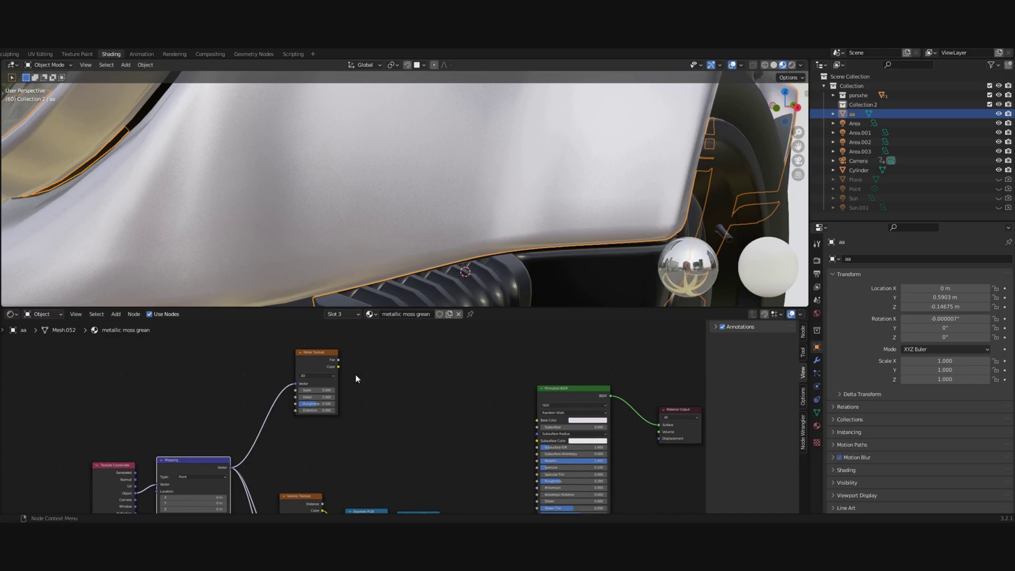
# - Set the new Noise Texture's Scale to 1000 and Detail to 100
pyautogui.click(318, 390)
pyautogui.write('1000')
pyautogui.press('Return')
pyautogui.click(320, 398)
pyautogui.write('10')
pyautogui.press('Return')
pyautogui.scroll(-1, 370, 389)
pyautogui.scroll(-2, 369, 379)
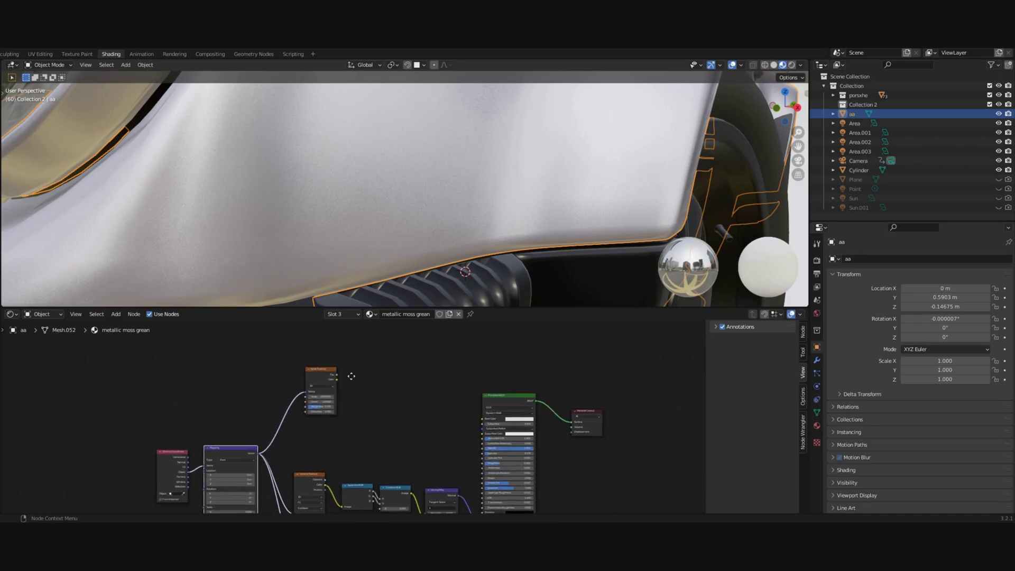
# - Connect the new Noise Texture's Color to Base Color and preview the noise up close on the fender
pyautogui.moveTo(312, 374); pyautogui.dragTo(458, 413)
pyautogui.scroll(-1, 318, 227)
pyautogui.moveTo(318, 227); pyautogui.dragTo(304, 245, button='middle')
pyautogui.scroll(-1, 306, 239)
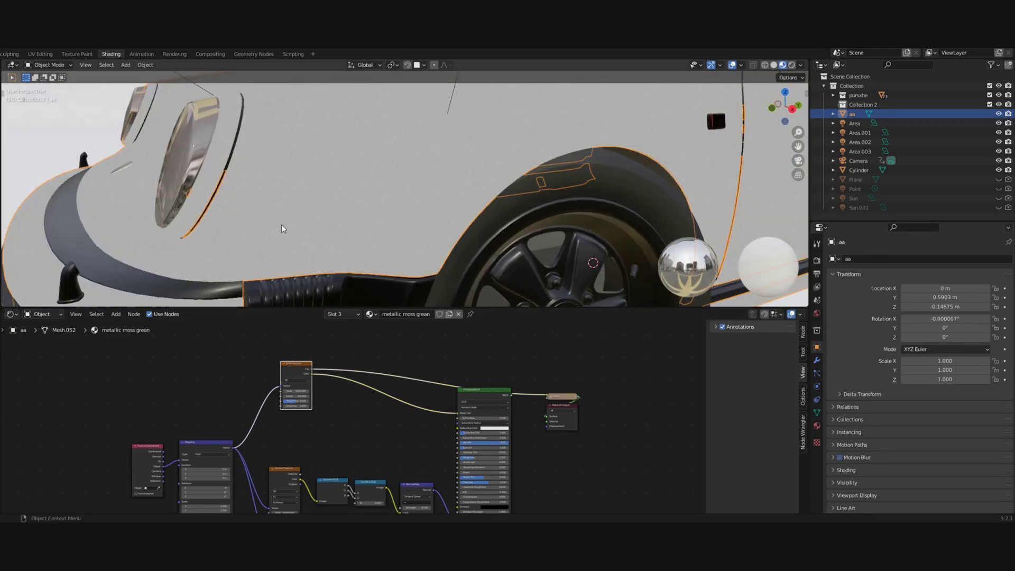
pyautogui.scroll(5, 286, 208)
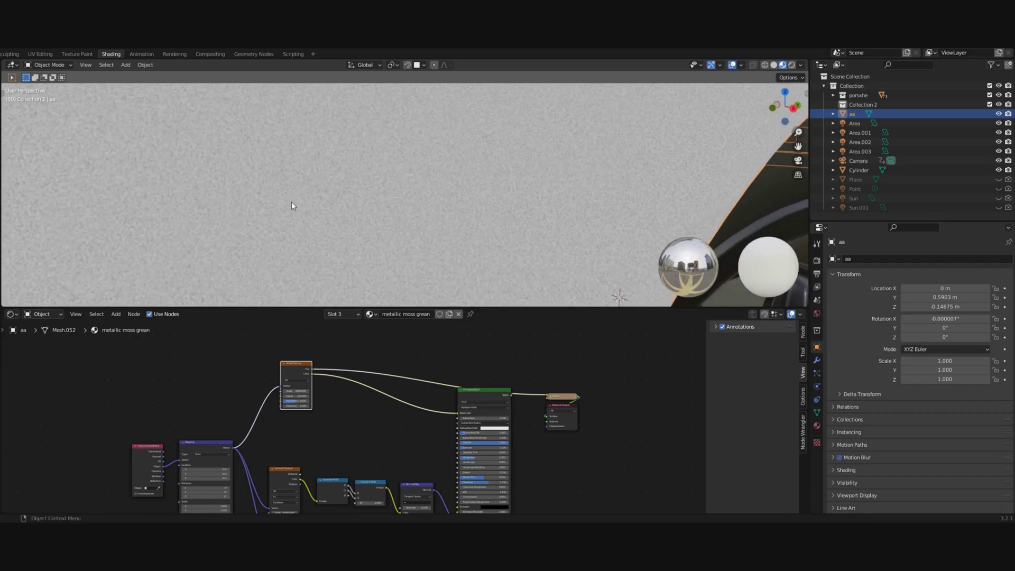
pyautogui.scroll(-2, 290, 202)
pyautogui.scroll(3, 290, 204)
pyautogui.scroll(-2, 348, 376)
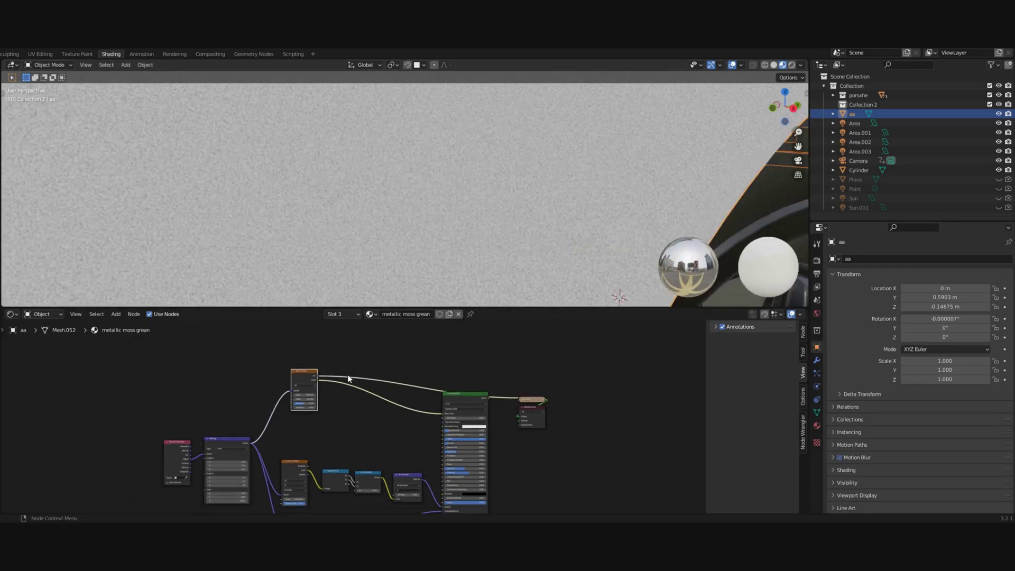
# - Return the preview to the Principled BSDF and insert a ColorRamp between the Noise Texture and Base Color
pyautogui.keyDown('ctrl'); pyautogui.keyDown('shift'); pyautogui.click(450, 397); pyautogui.keyUp('shift'); pyautogui.keyUp('ctrl')
pyautogui.hotkey('shift', 'a')
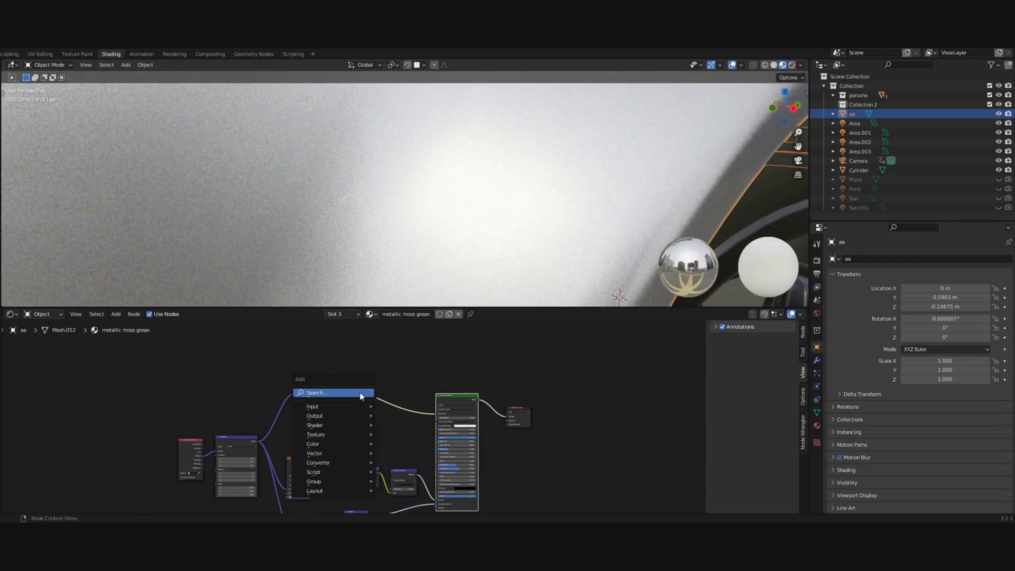
pyautogui.click(360, 393)
pyautogui.write('color')
pyautogui.press('BackSpace')
pyautogui.write('r')
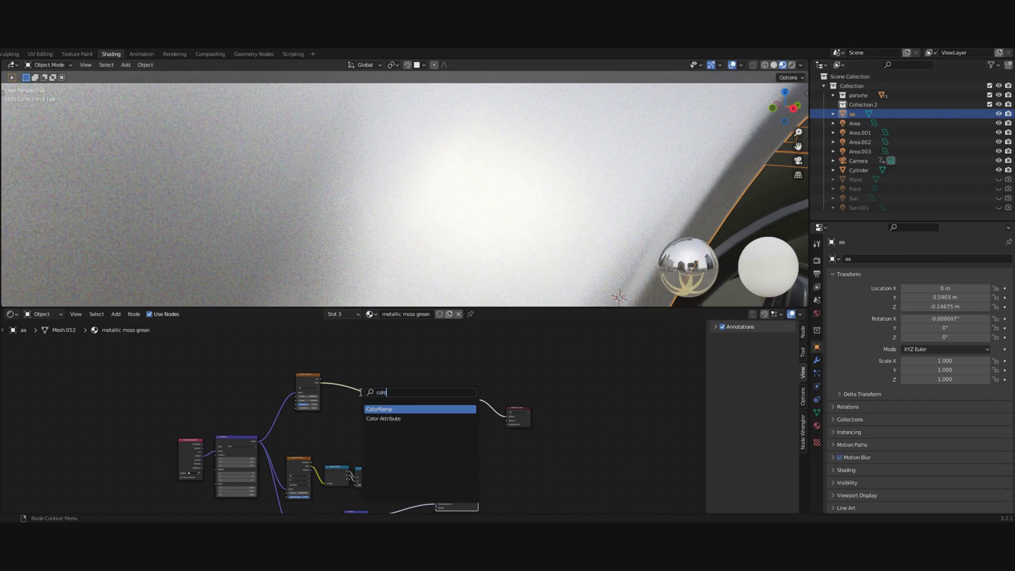
pyautogui.click(380, 412)
pyautogui.click(376, 394)
pyautogui.scroll(6, 380, 355)
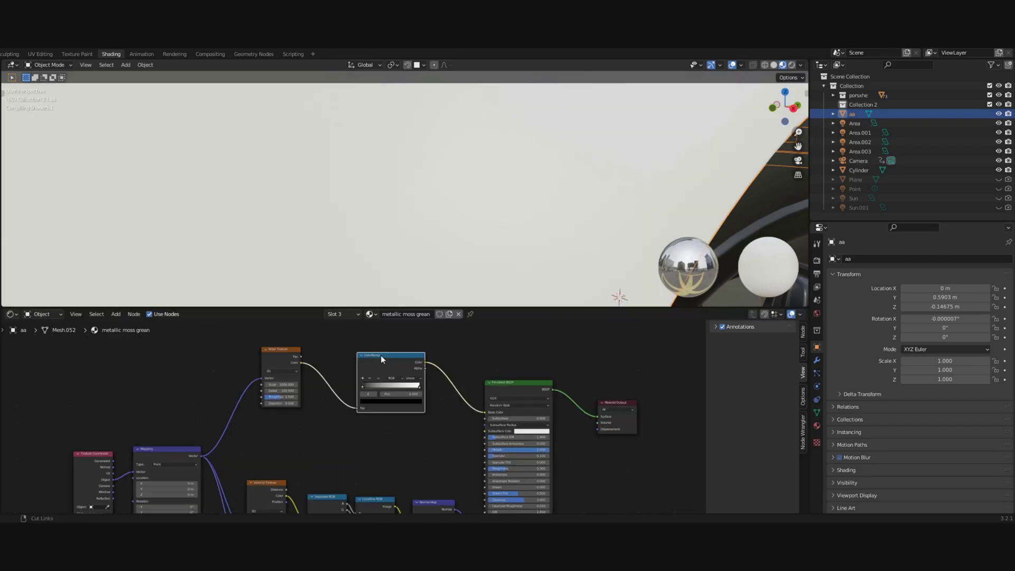
# - Preview the ColorRamp on the car and recolor its black stop to a dark teal green
pyautogui.keyDown('ctrl'); pyautogui.keyDown('shift'); pyautogui.click(380, 355); pyautogui.keyUp('shift'); pyautogui.keyUp('ctrl')
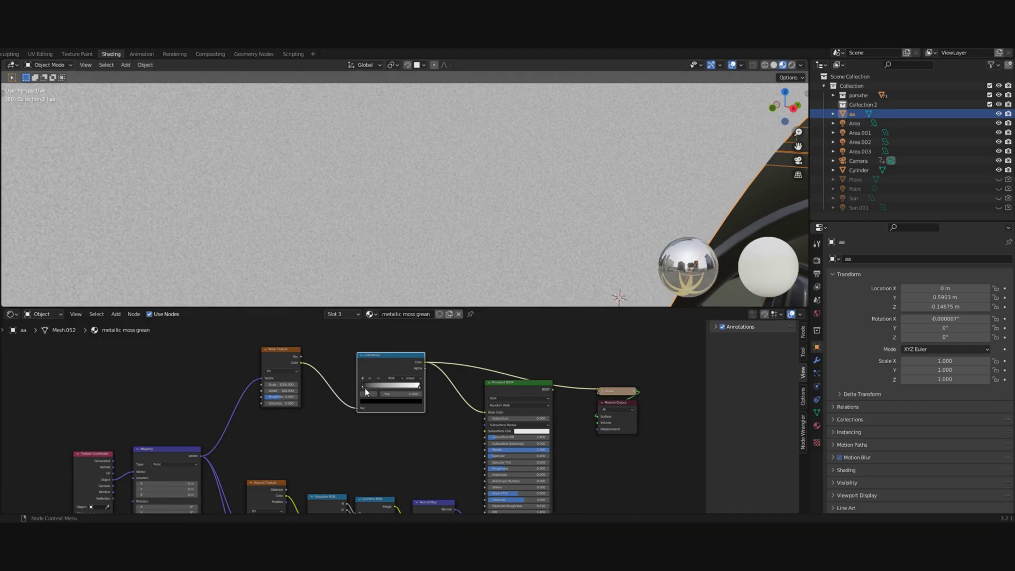
pyautogui.click(366, 402)
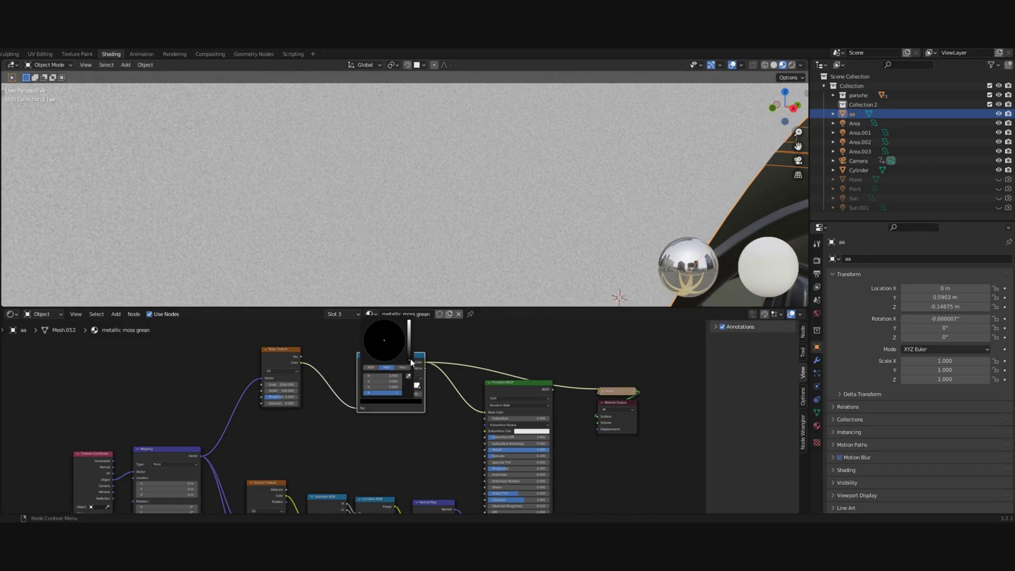
pyautogui.moveTo(409, 360)
pyautogui.mouseDown()
pyautogui.moveTo(409, 345)
pyautogui.moveTo(383, 338)
pyautogui.moveTo(377, 320)
pyautogui.mouseUp()
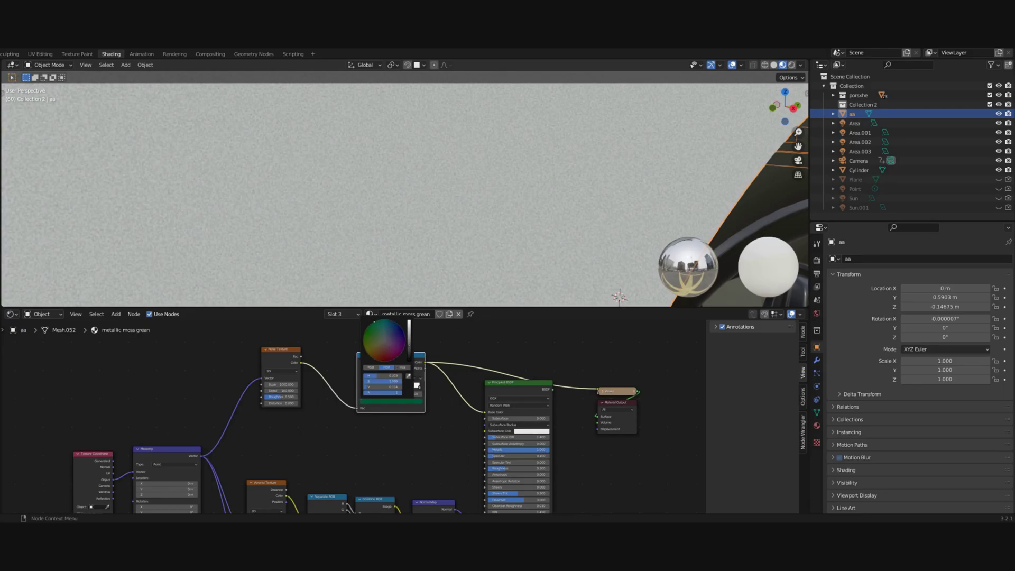
pyautogui.moveTo(376, 321); pyautogui.dragTo(382, 328)
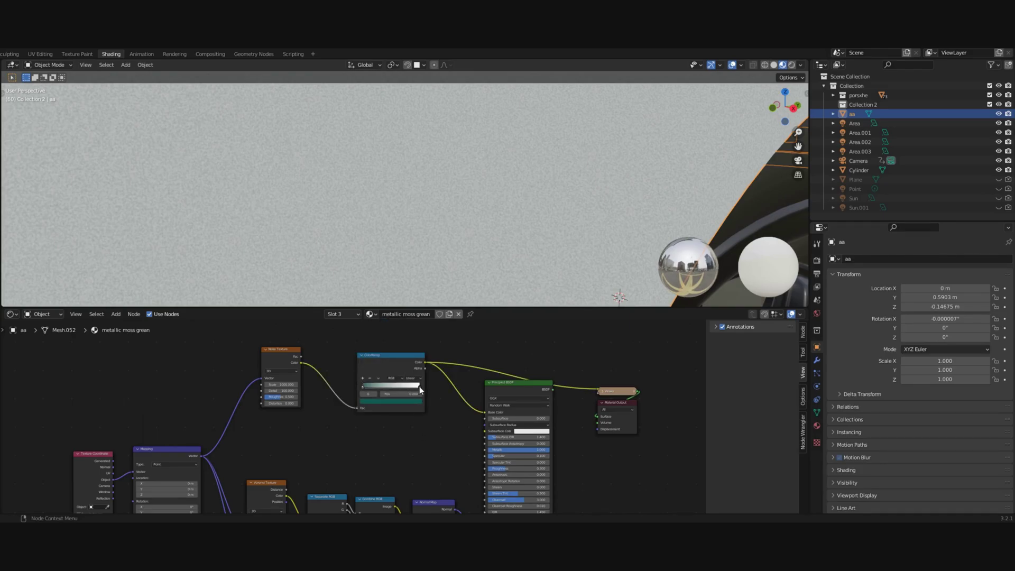
# - Change the ColorRamp's white stop to a very dark green
pyautogui.click(419, 388)
pyautogui.click(416, 402)
pyautogui.moveTo(409, 325)
pyautogui.mouseDown()
pyautogui.moveTo(409, 357)
pyautogui.moveTo(378, 320)
pyautogui.moveTo(372, 329)
pyautogui.mouseUp()
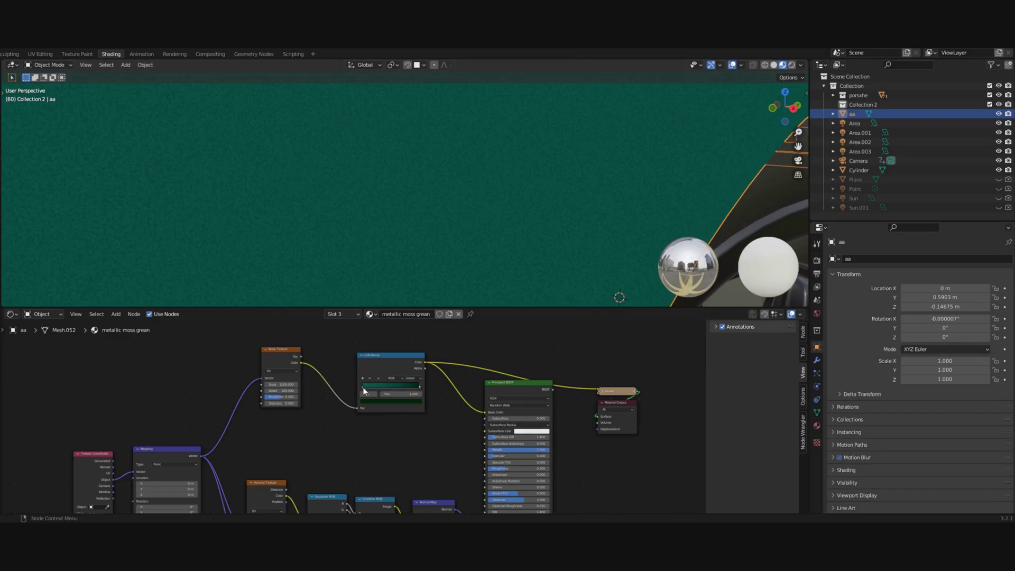
# - Add a middle stop at 0.5 to the ColorRamp and color it a very dark blue
pyautogui.moveTo(363, 390)
pyautogui.mouseDown()
pyautogui.moveTo(447, 392)
pyautogui.moveTo(356, 391)
pyautogui.mouseUp()
pyautogui.click(364, 384)
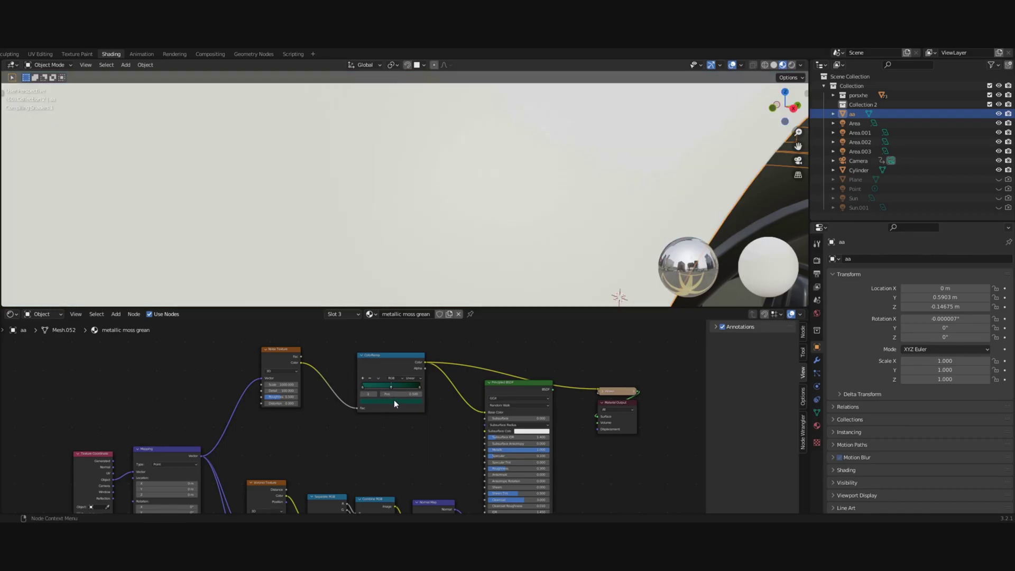
pyautogui.click(396, 402)
pyautogui.moveTo(410, 354); pyautogui.dragTo(382, 336)
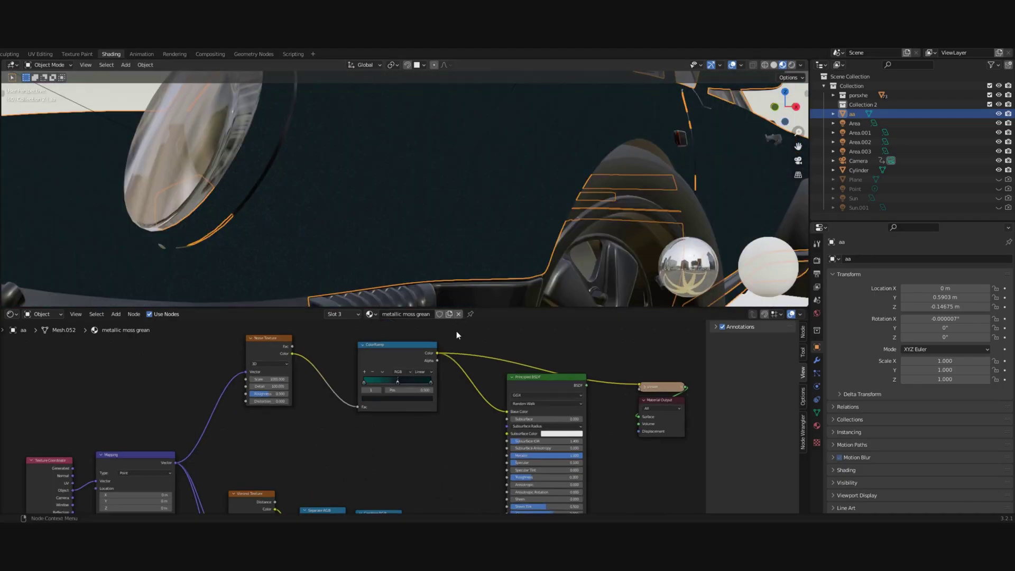
# - Return the preview to the Principled BSDF and inspect the green paint up close
pyautogui.keyDown('ctrl'); pyautogui.keyDown('shift'); pyautogui.click(531, 380); pyautogui.keyUp('shift'); pyautogui.keyUp('ctrl')
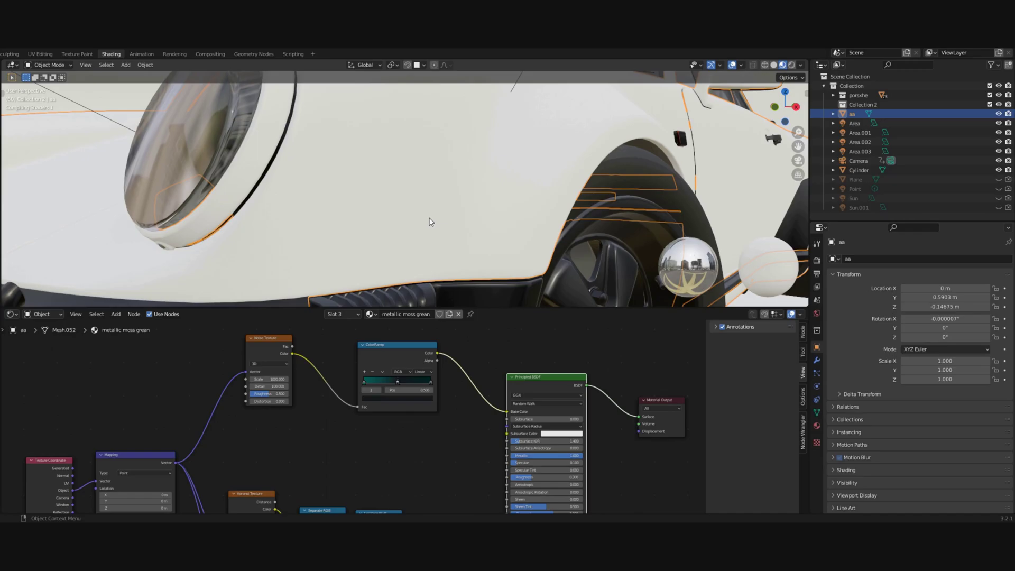
pyautogui.moveTo(429, 217); pyautogui.dragTo(371, 203, button='middle')
pyautogui.scroll(6, 372, 206)
pyautogui.scroll(-6, 370, 202)
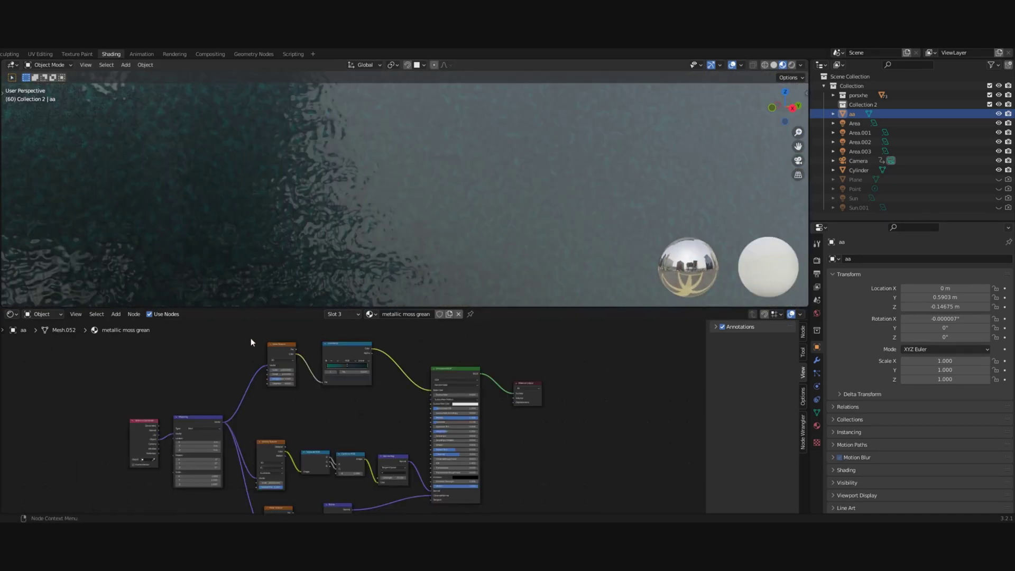
# - Duplicate the Noise Texture and ColorRamp pair below the originals and connect the Mapping vector to the copied noise
pyautogui.moveTo(250, 338); pyautogui.dragTo(337, 369)
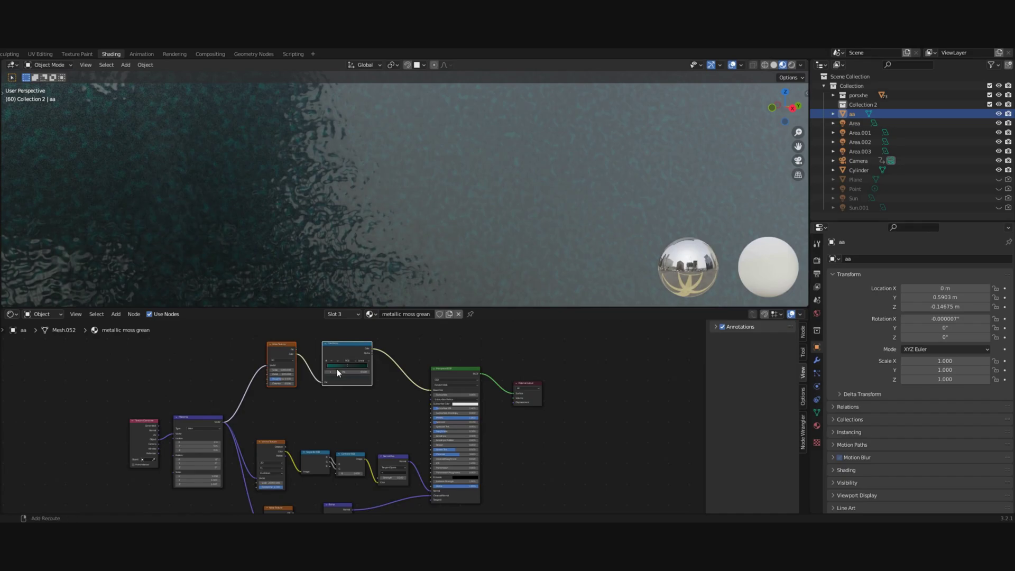
pyautogui.hotkey('shift', 'd')
pyautogui.click(337, 415)
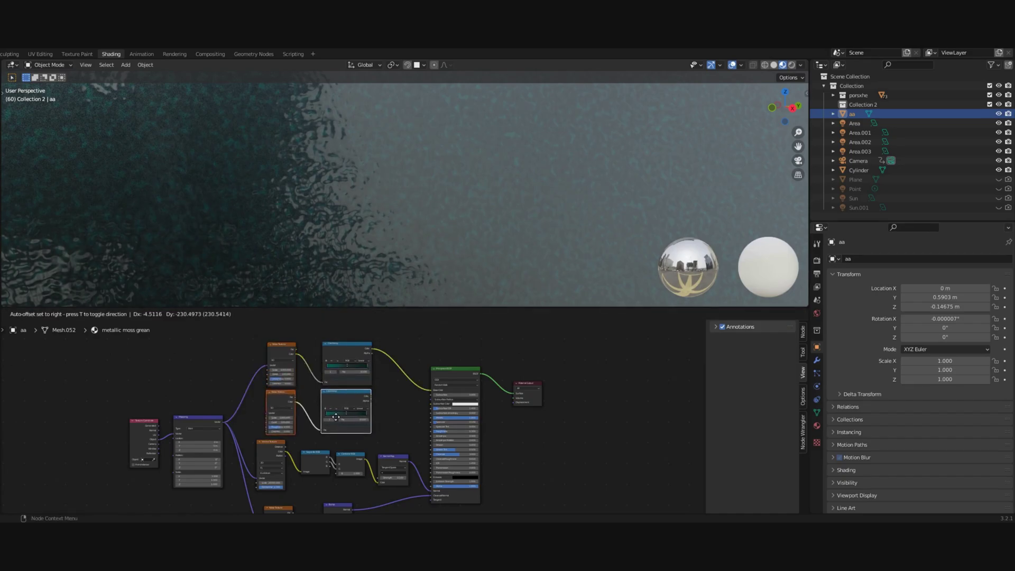
pyautogui.moveTo(223, 422); pyautogui.dragTo(268, 413)
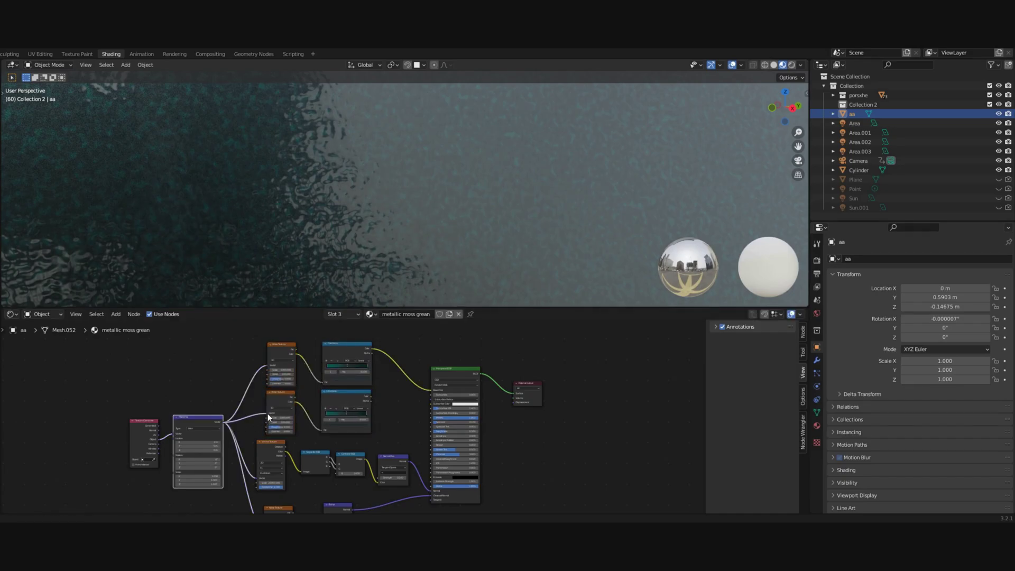
# - Add a white stop at 0.25 to the duplicated ColorRamp
pyautogui.scroll(3, 341, 413)
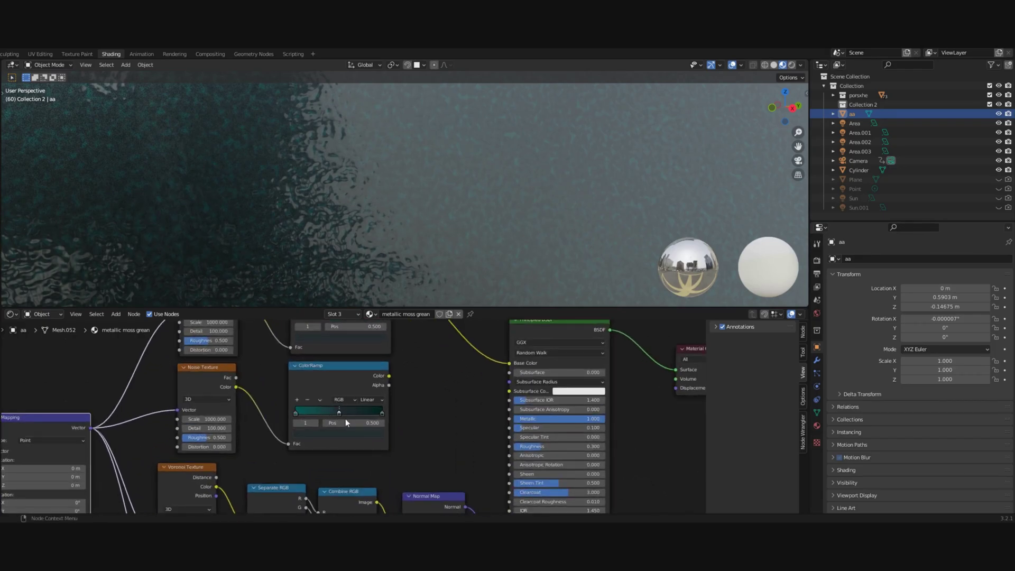
pyautogui.click(320, 432)
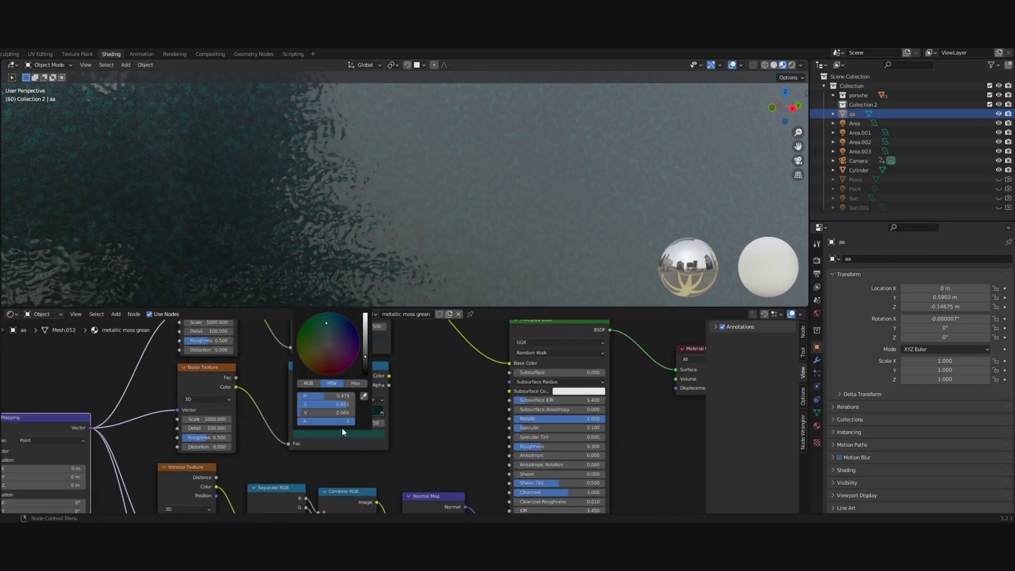
pyautogui.moveTo(366, 352); pyautogui.dragTo(329, 343)
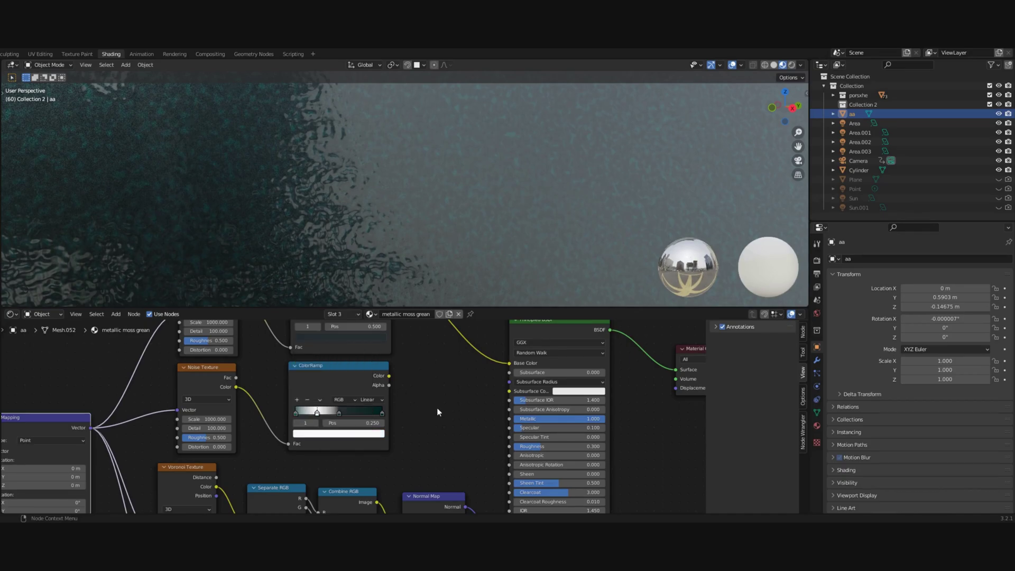
# - Preview the original and the duplicated ColorRamp on the car to compare their patterns
pyautogui.scroll(-3, 430, 410)
pyautogui.moveTo(420, 394); pyautogui.dragTo(401, 422, button='middle')
pyautogui.keyDown('ctrl'); pyautogui.keyDown('shift'); pyautogui.click(317, 392); pyautogui.keyUp('shift'); pyautogui.keyUp('ctrl')
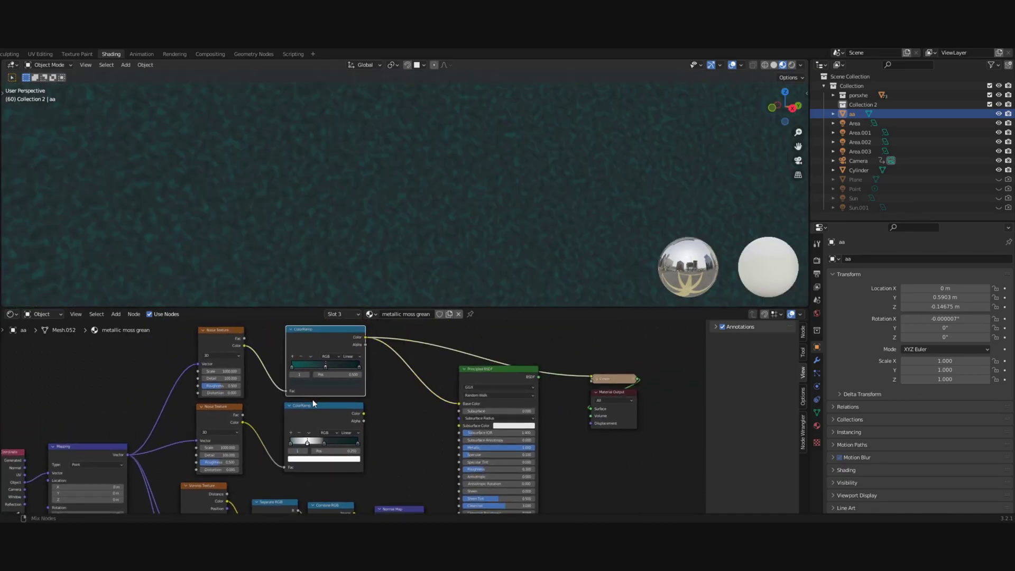
pyautogui.keyDown('ctrl'); pyautogui.keyDown('shift'); pyautogui.click(318, 405); pyautogui.keyUp('shift'); pyautogui.keyUp('ctrl')
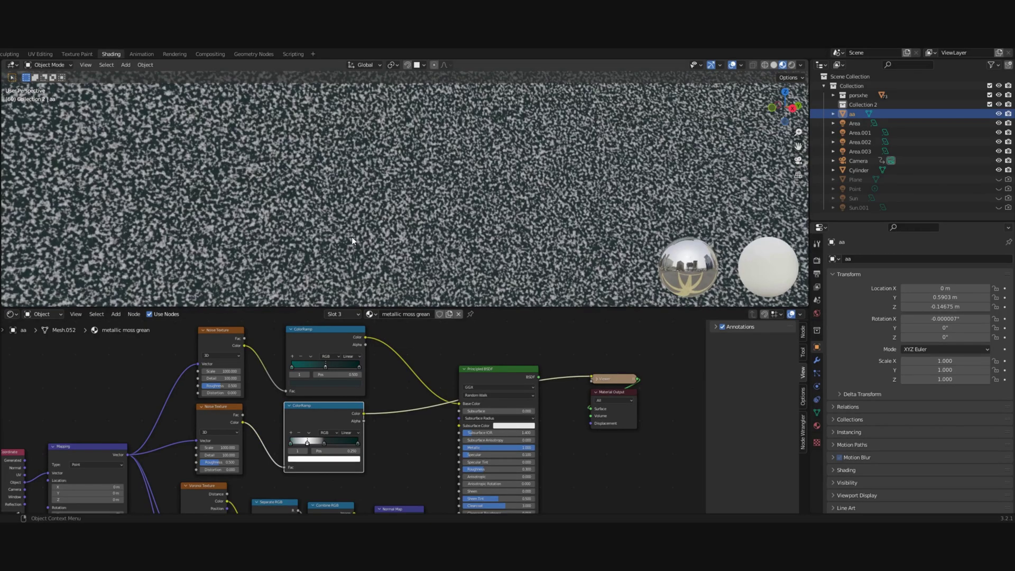
# - Insert a MixRGB node before Base Color and connect the duplicated ColorRamp to its Color2 input
pyautogui.hotkey('shift', 'a')
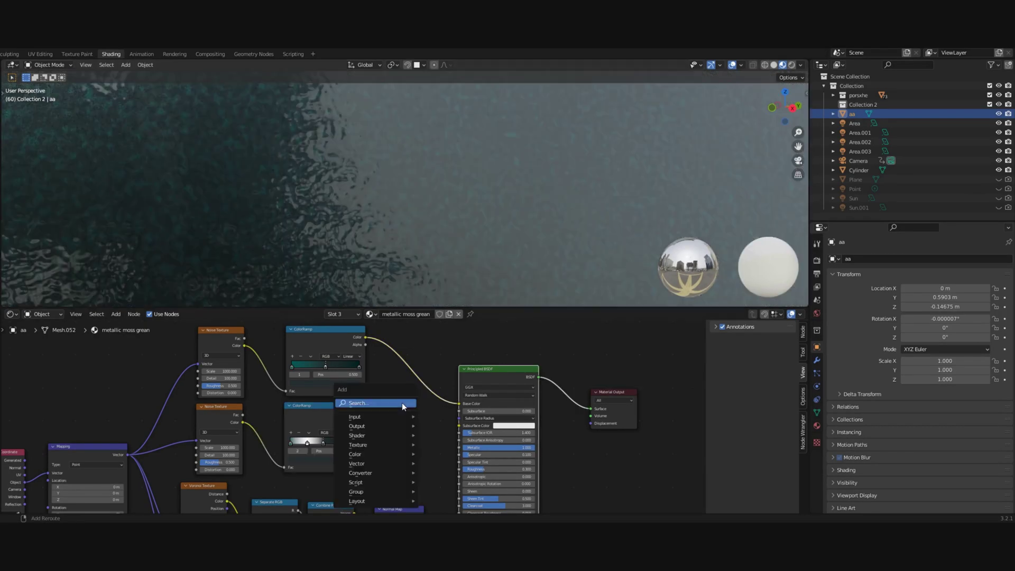
pyautogui.click(402, 403)
pyautogui.write('mix')
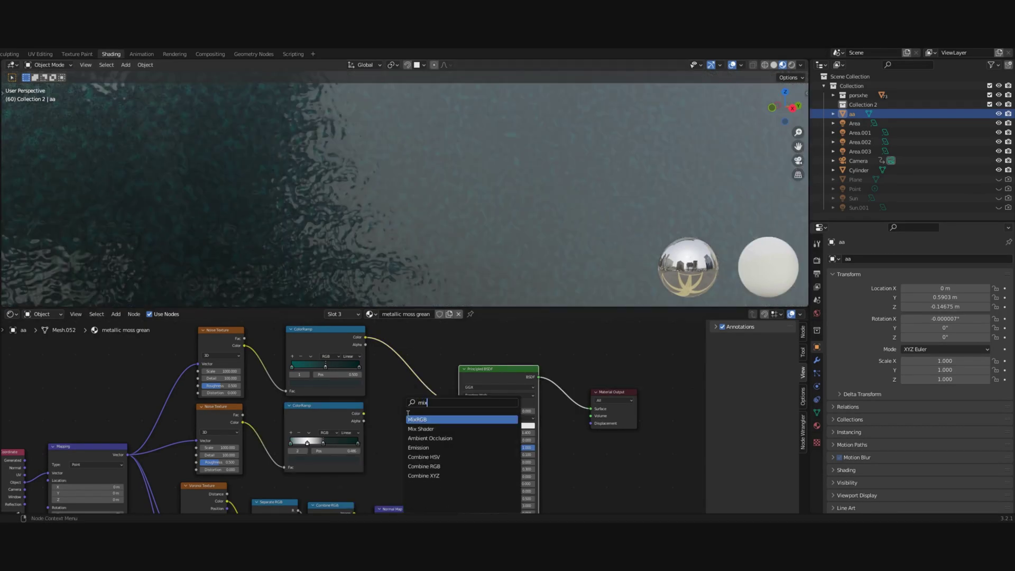
pyautogui.press('Return')
pyautogui.click(402, 392)
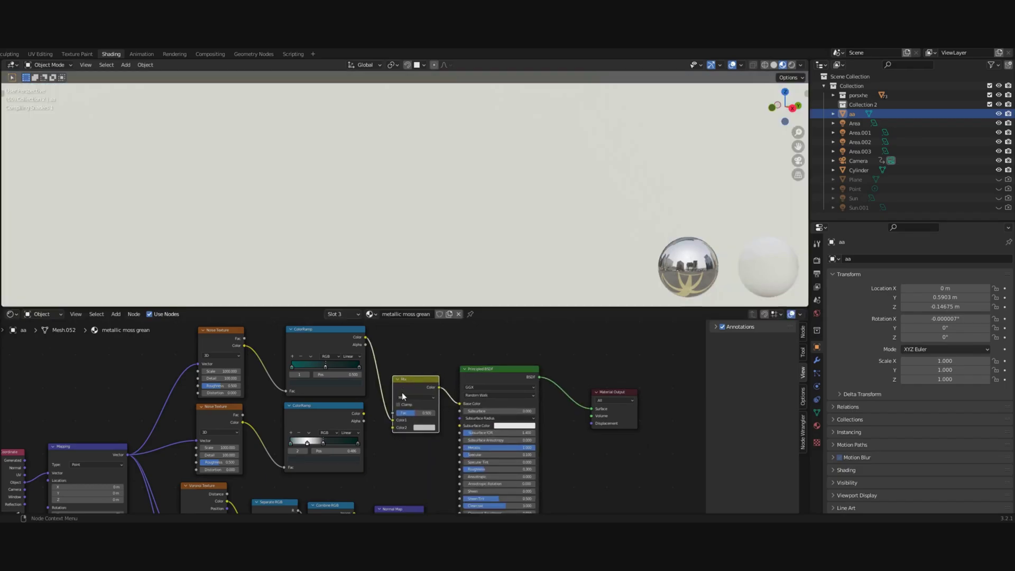
pyautogui.moveTo(364, 413); pyautogui.dragTo(395, 427)
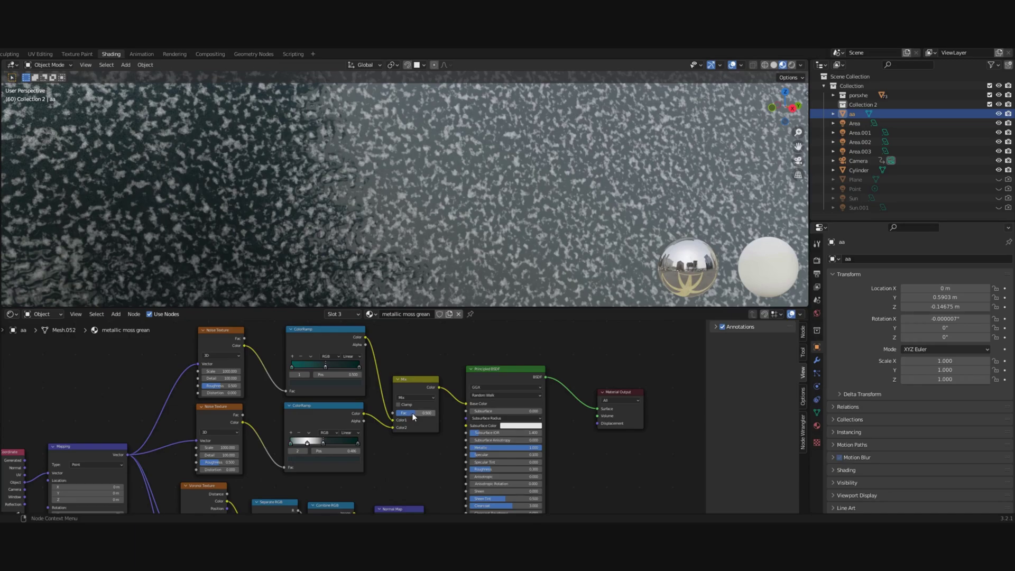
# - Lower the Mix factor to 0.1 and add a dark green stop at 0.75 to the first ColorRamp
pyautogui.moveTo(414, 418); pyautogui.dragTo(399, 412)
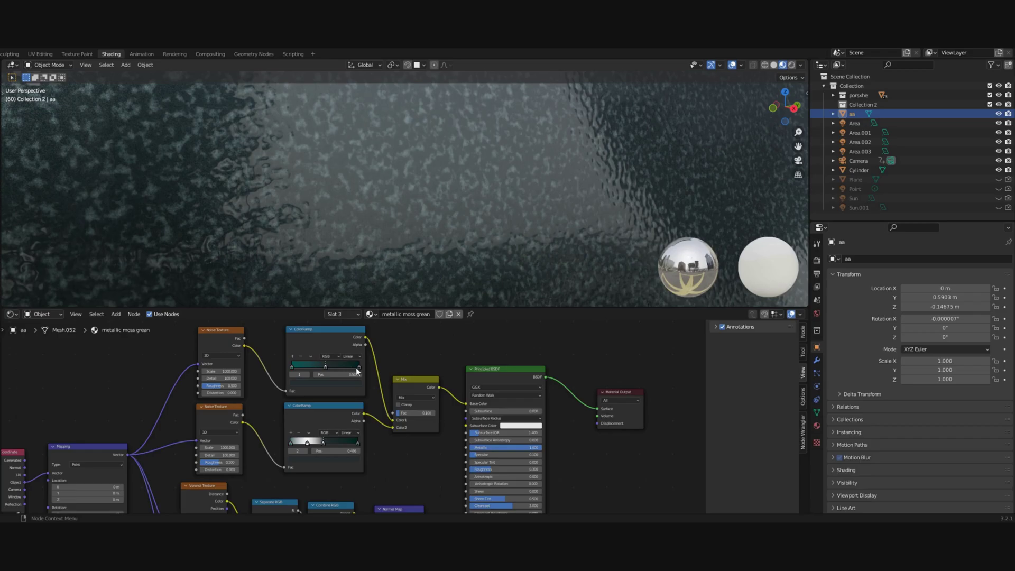
pyautogui.click(294, 365)
pyautogui.moveTo(359, 366); pyautogui.dragTo(324, 370)
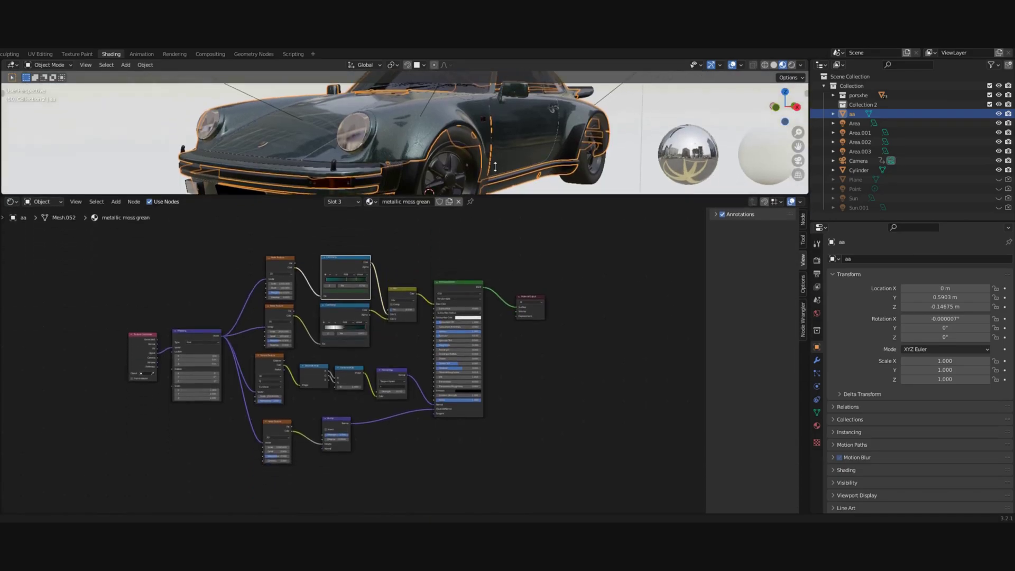
# - Enlarge the node editor and frame the whole node tree to review the finished material setup
pyautogui.moveTo(495, 167); pyautogui.dragTo(476, 127)
pyautogui.press('Home')
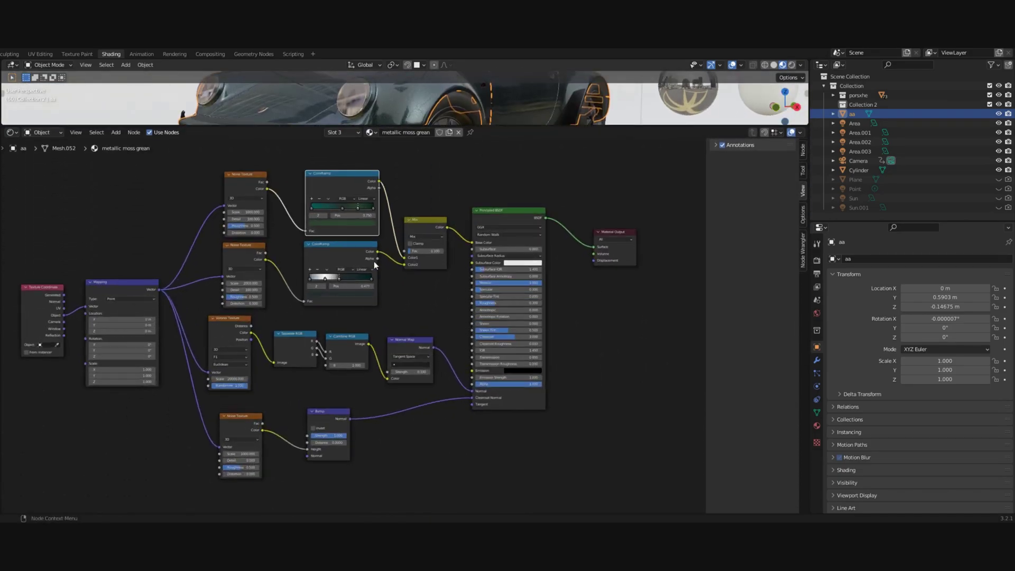
pyautogui.moveTo(407, 260); pyautogui.dragTo(411, 259, button='middle')
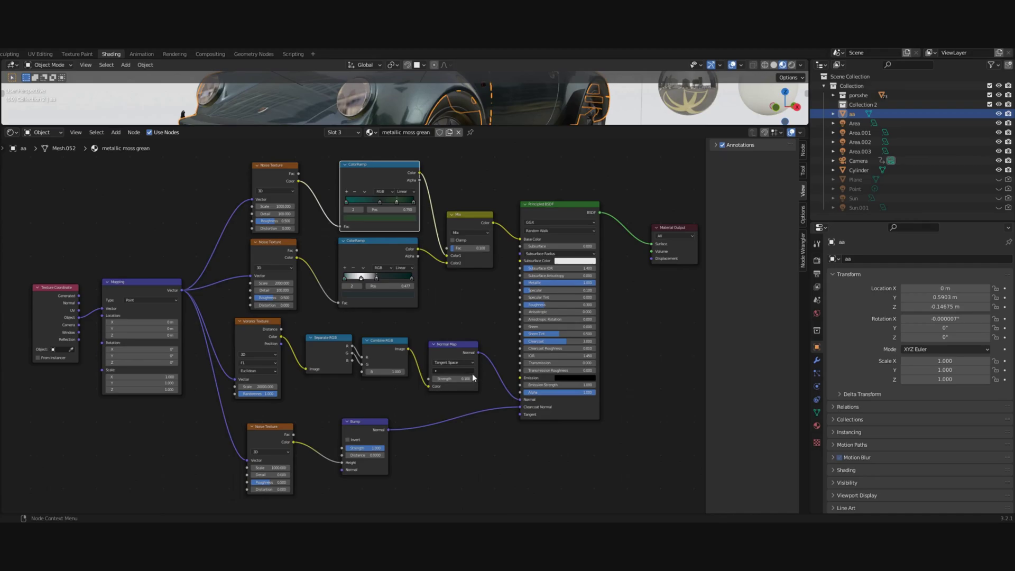
pyautogui.scroll(1, 471, 373)
pyautogui.scroll(-1, 471, 374)
pyautogui.moveTo(472, 375)
pyautogui.mouseDown(button='middle')
pyautogui.moveTo(452, 374)
pyautogui.moveTo(463, 375)
pyautogui.mouseUp(button='middle')
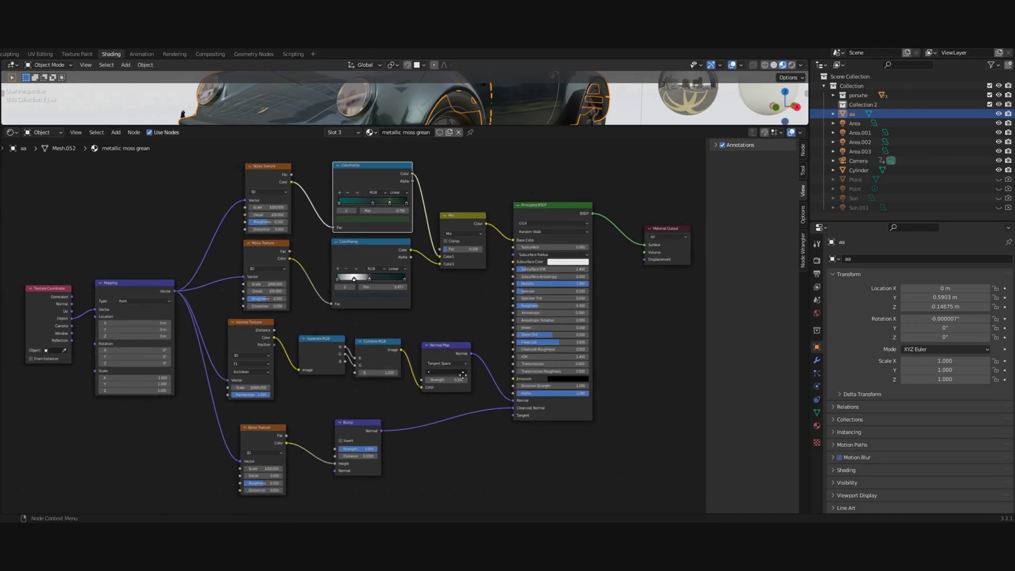